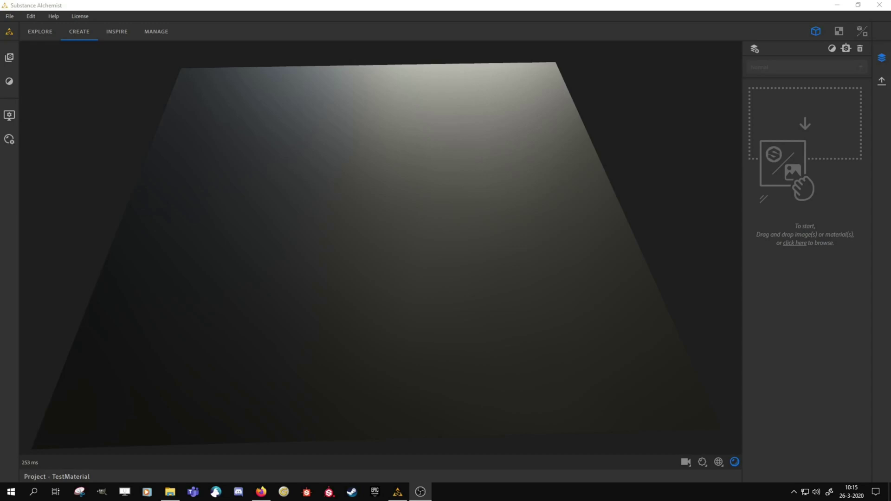
Browse the folder of ground photos to examine moss, leaf and root images as source material
click(170, 492)
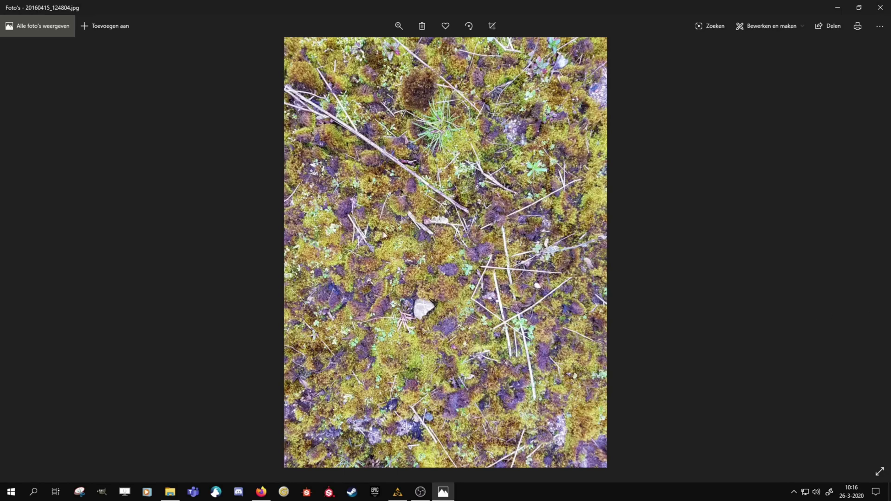
key(Right)
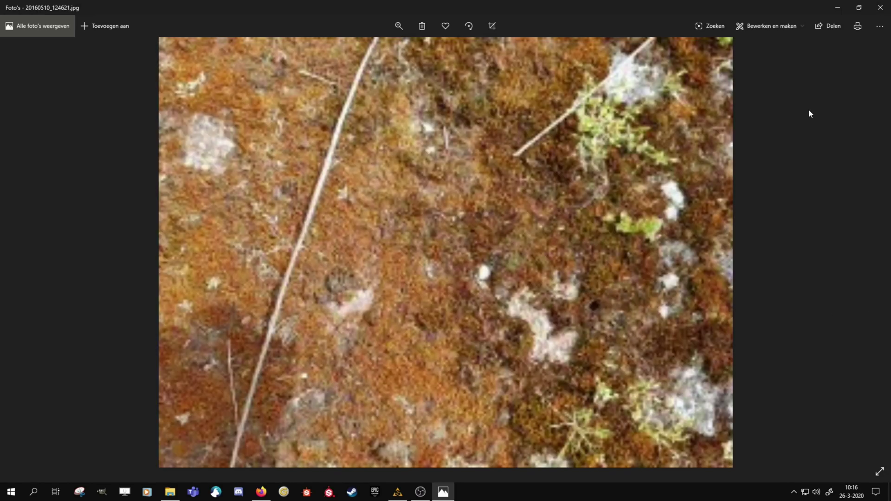
key(Right)
key(Right)
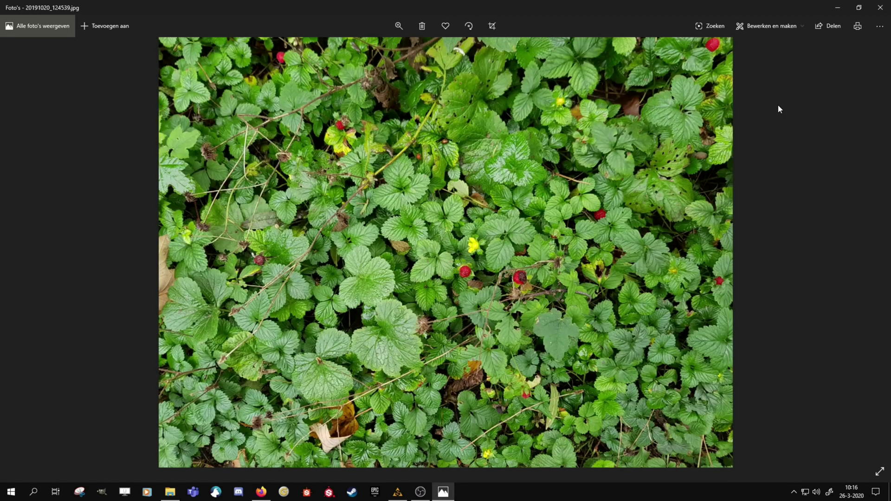
key(Right)
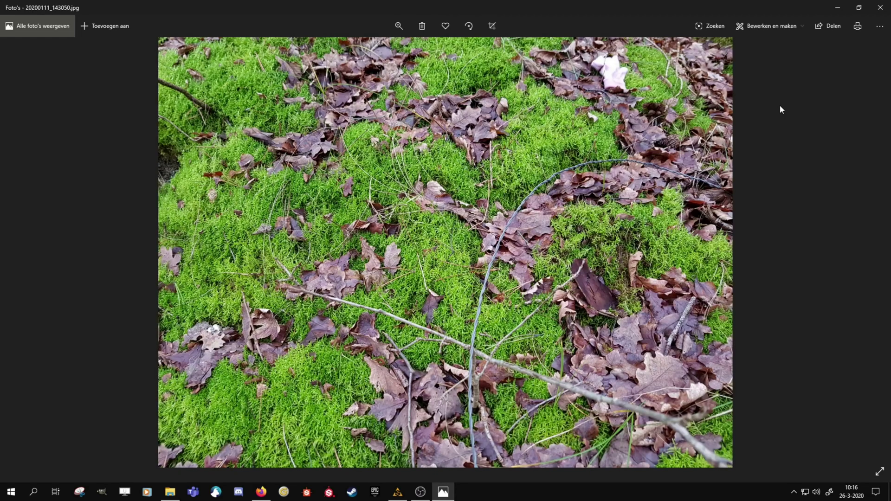
key(Right)
key(Right)
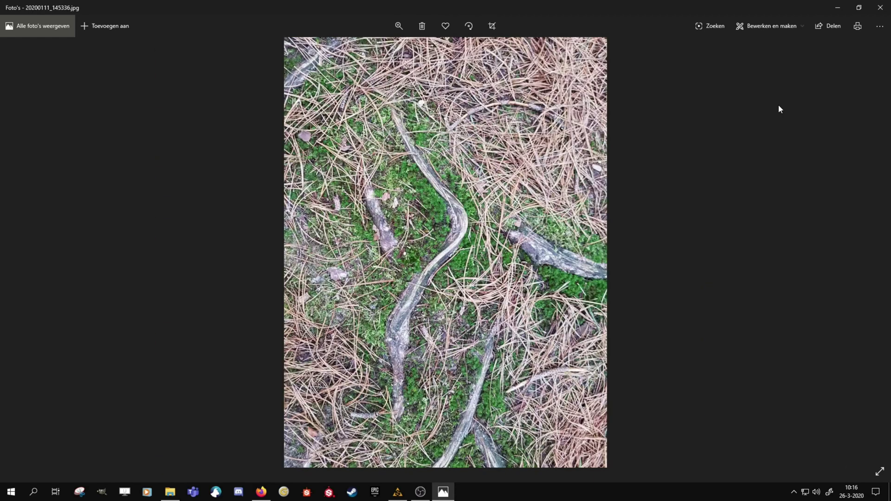
key(Right)
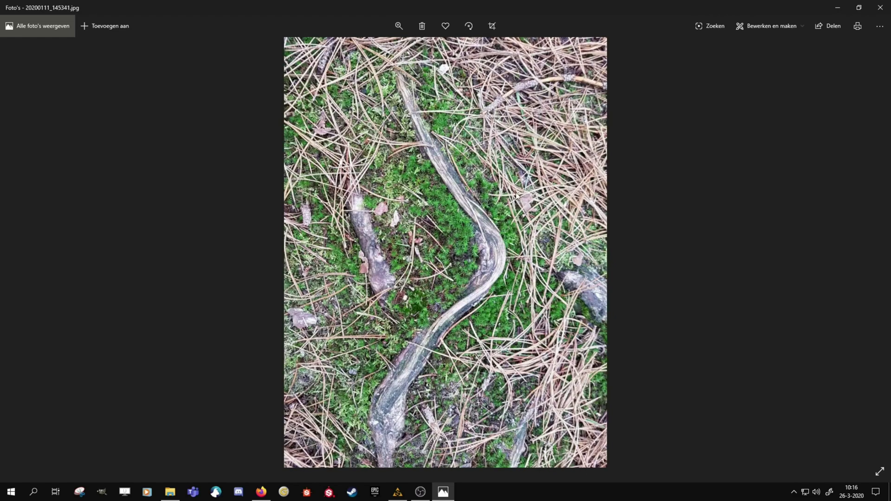
key(Right)
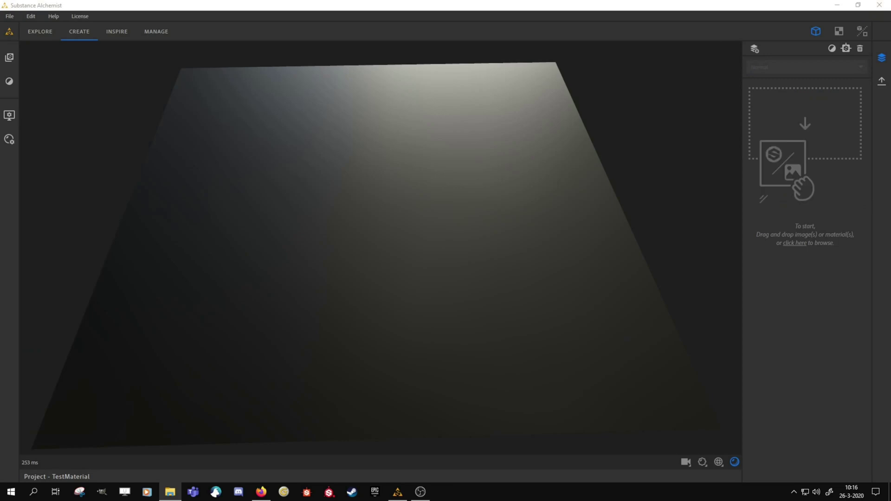
Import the moss photo 20160415_124804.jpg into the empty layer stack with the Bitmap to material template
drag(890, 181, 851, 179)
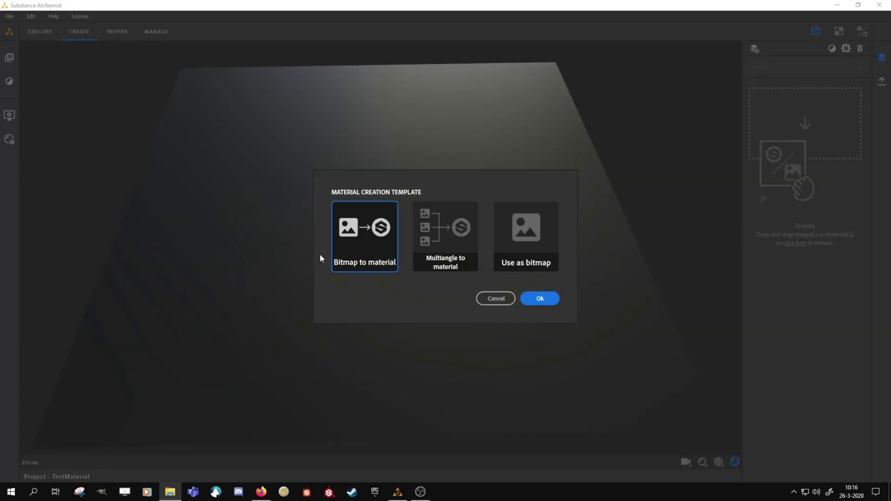
click(545, 298)
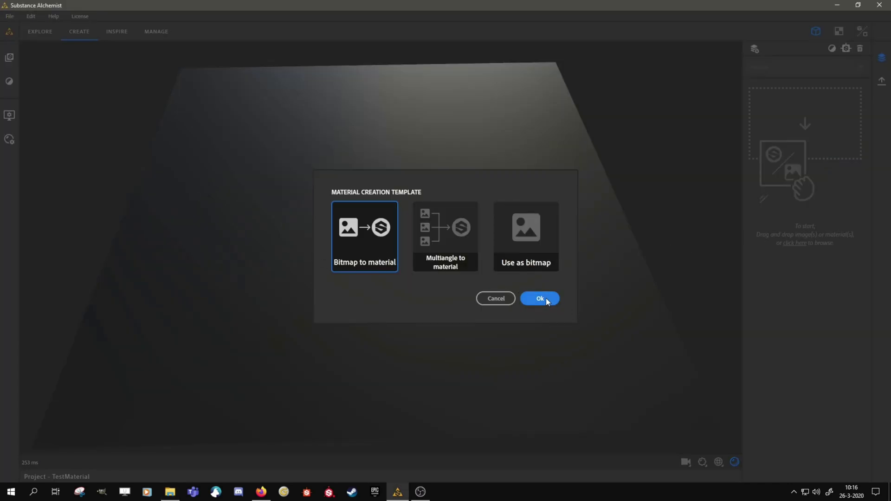
click(540, 298)
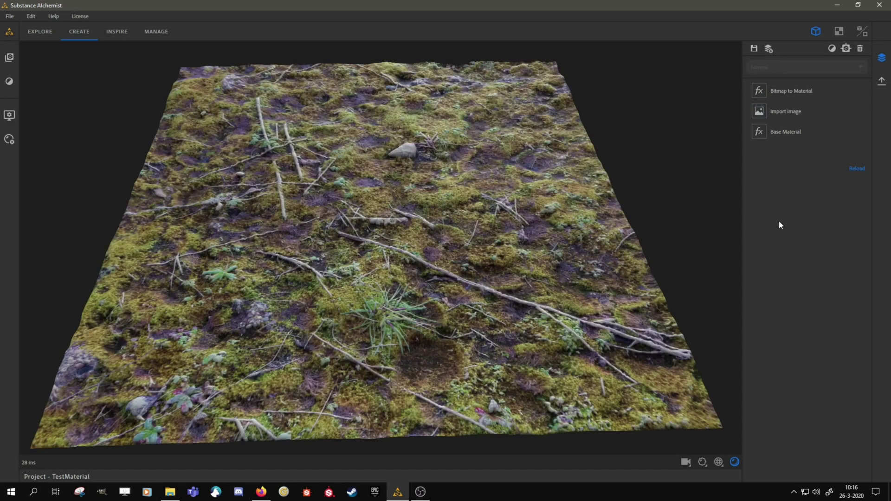
drag(497, 226, 441, 256)
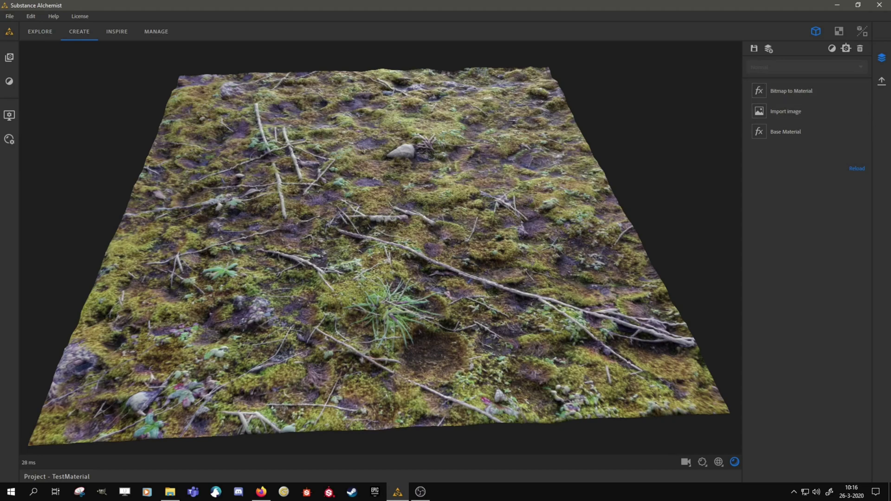
Import the custom filter Alchemist_Splatter_Input_One_Sample from the Alchemist Splatter Input folder onto the moss material
click(847, 49)
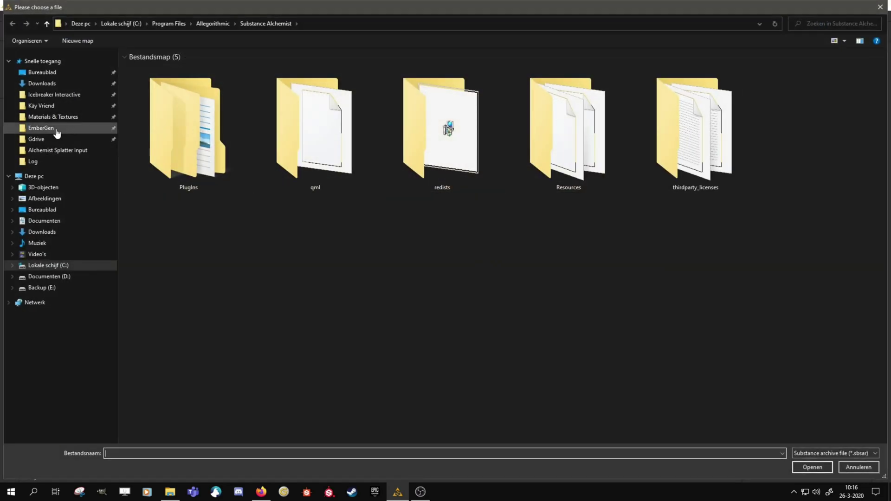
click(62, 152)
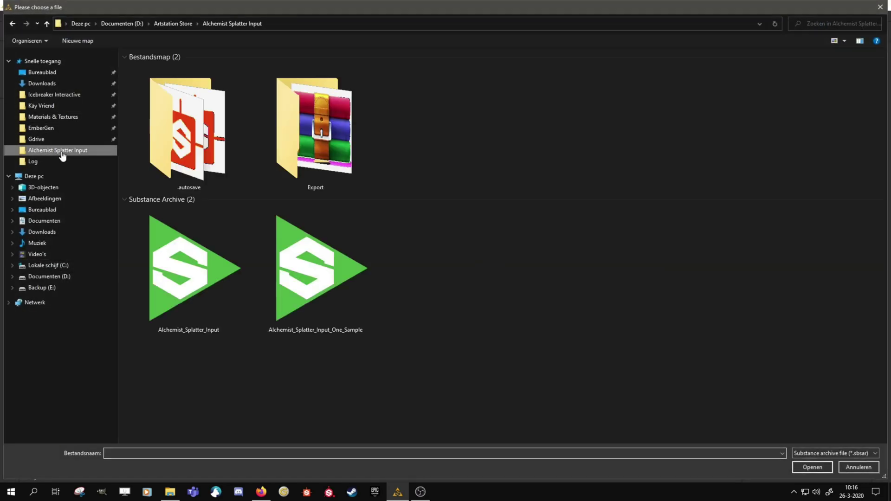
click(316, 273)
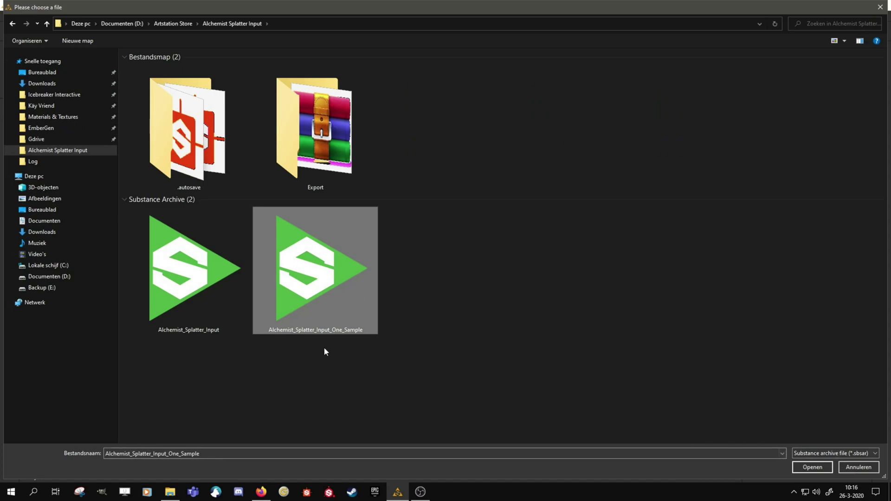
click(812, 467)
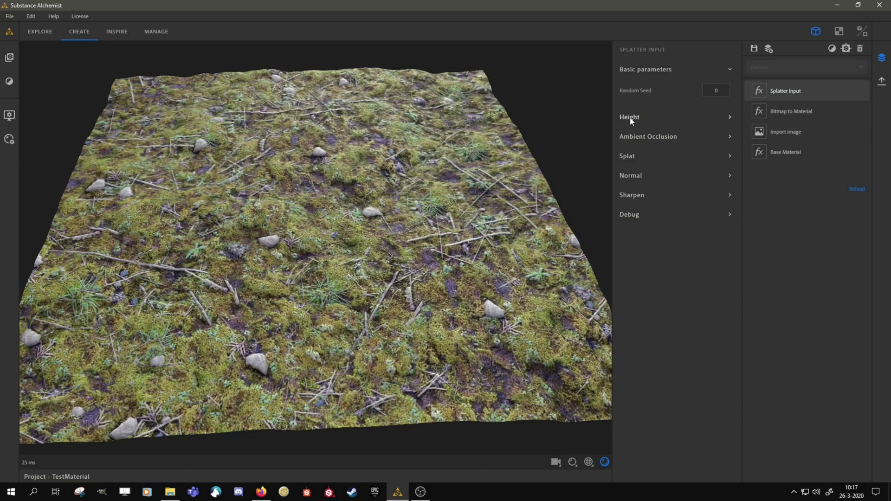
Turn off Input or Generated in the Splatter Input filter's Height settings and inspect the surface relief
click(630, 117)
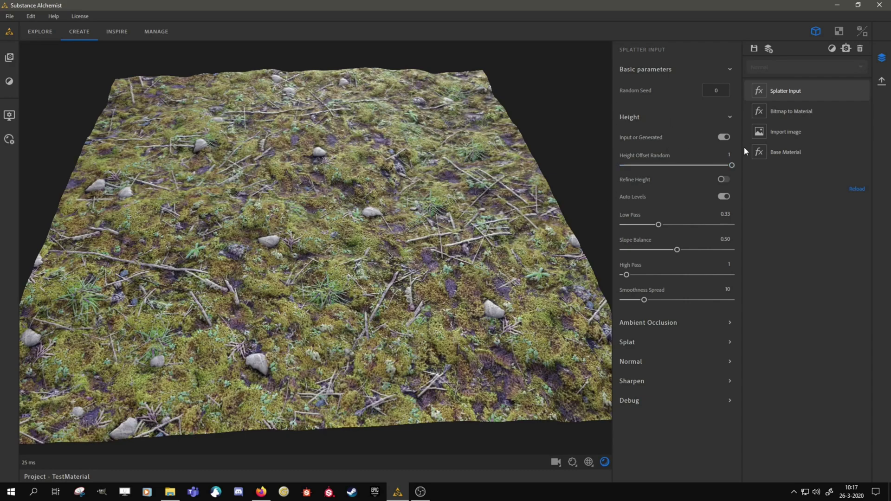
drag(742, 146, 787, 148)
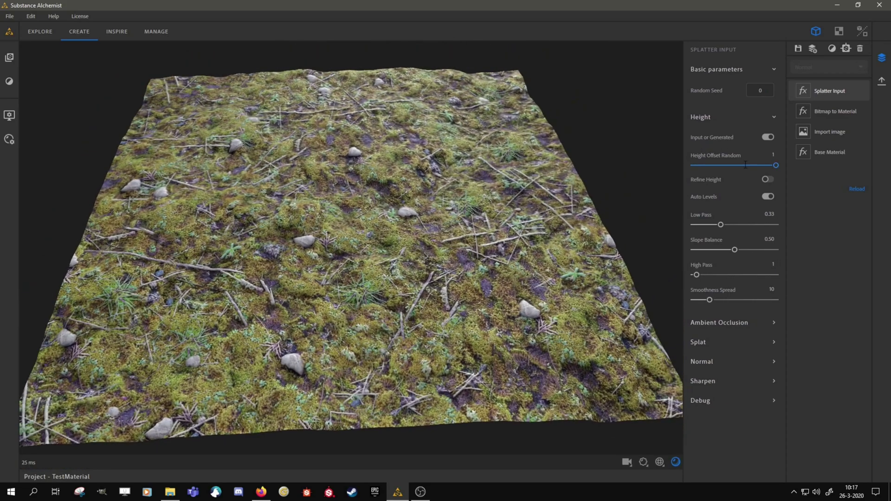
click(768, 137)
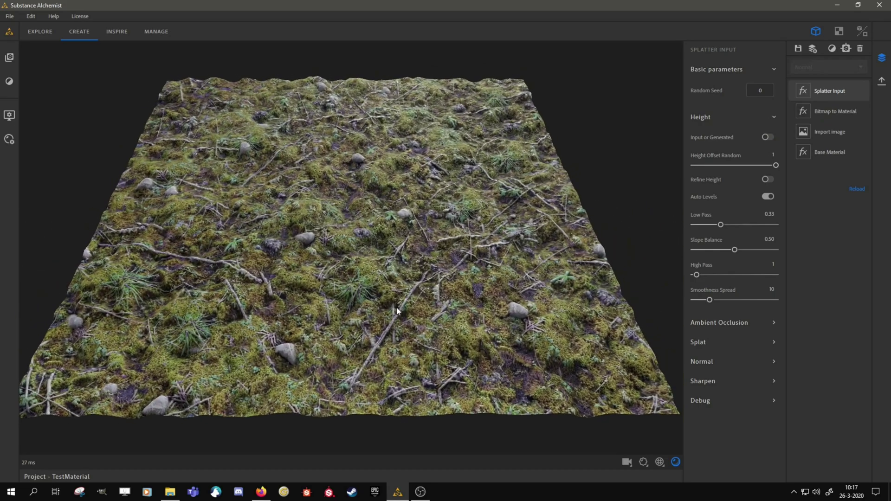
scroll(398, 334, up, 3)
scroll(421, 299, up, 3)
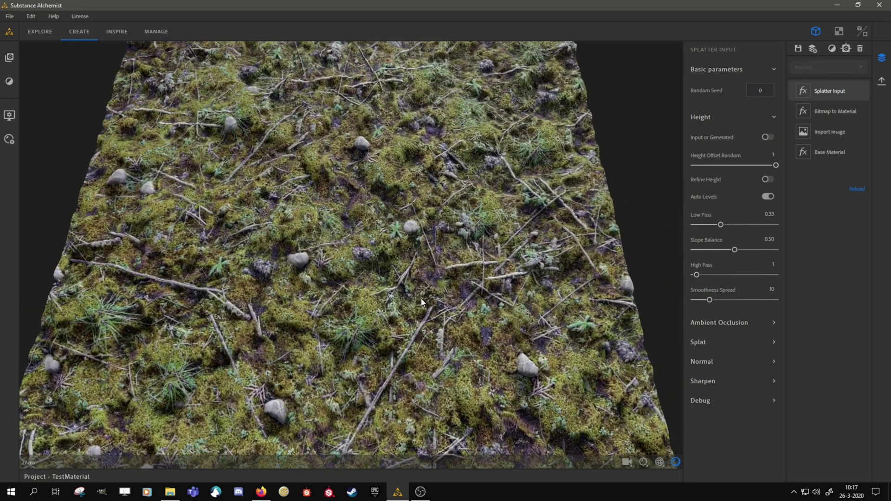
drag(421, 299, 422, 285)
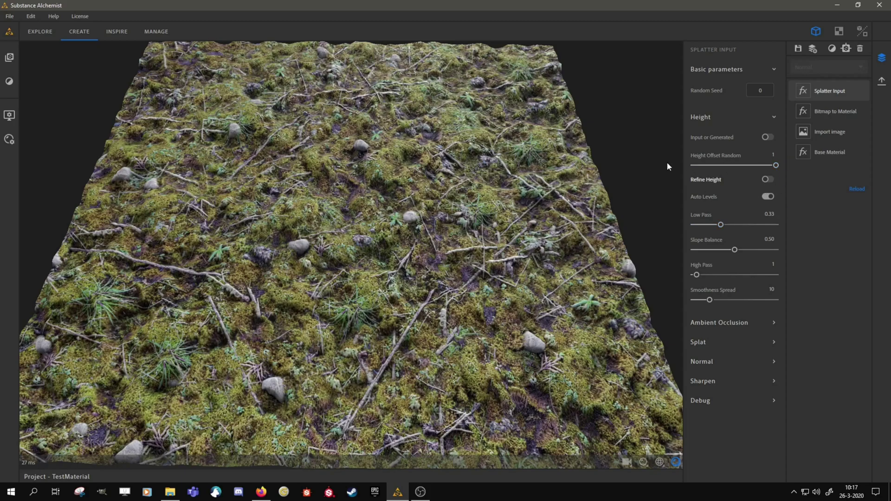
Enable Refine Height on the Splatter Input filter and check the moss surface up close
click(768, 179)
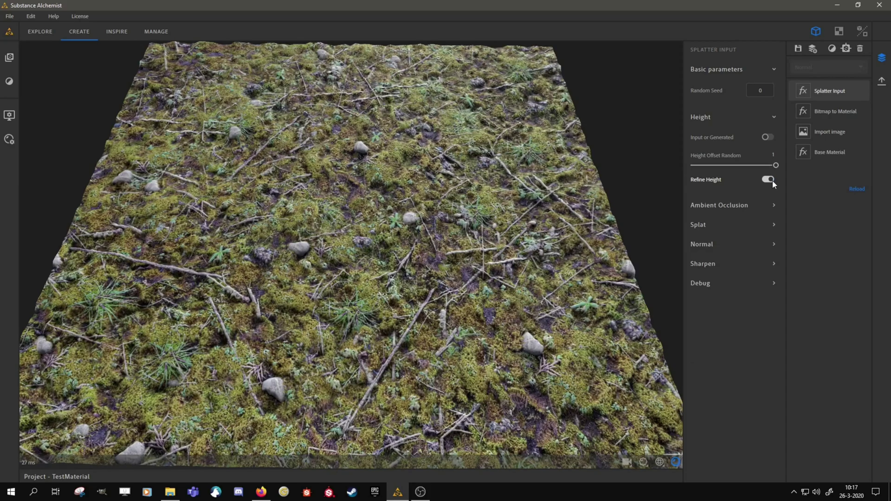
mouse_move(414, 282)
mouse_down()
mouse_move(411, 247)
mouse_move(413, 279)
mouse_up()
scroll(417, 258, up, 3)
scroll(417, 257, down, 3)
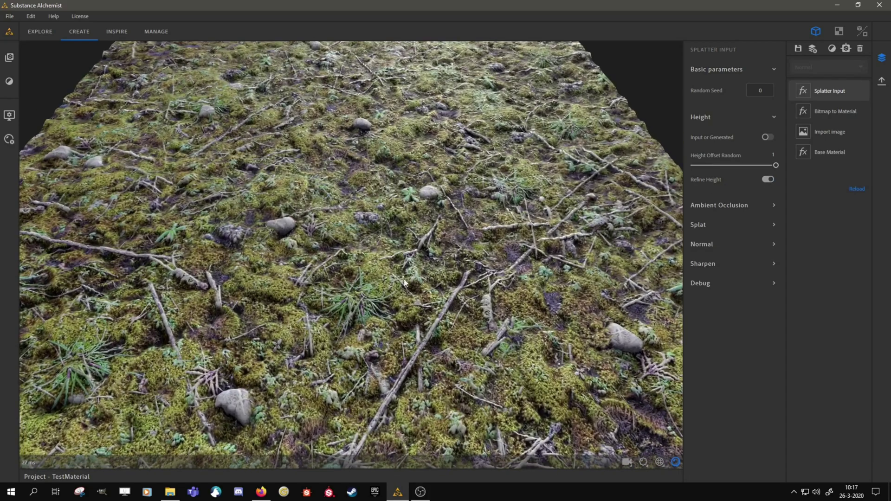
Set the material's output resolution to 4096 x 4096 and inspect the surface detail
click(9, 115)
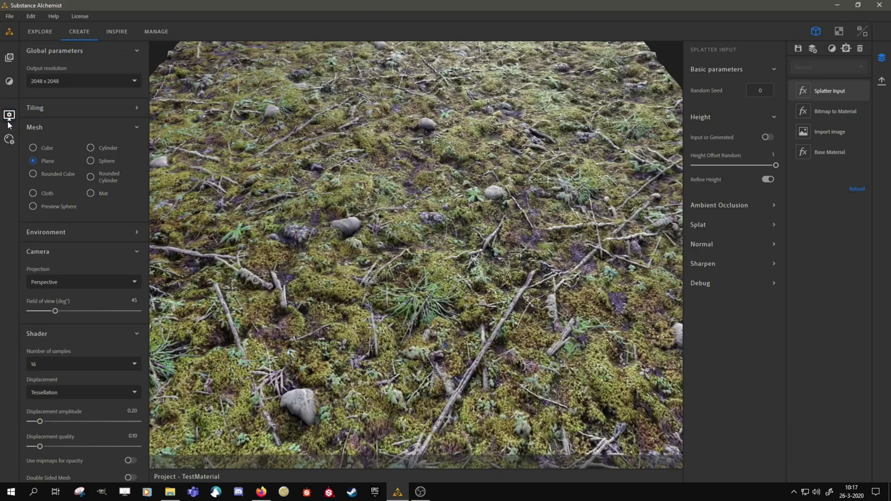
click(88, 79)
click(53, 181)
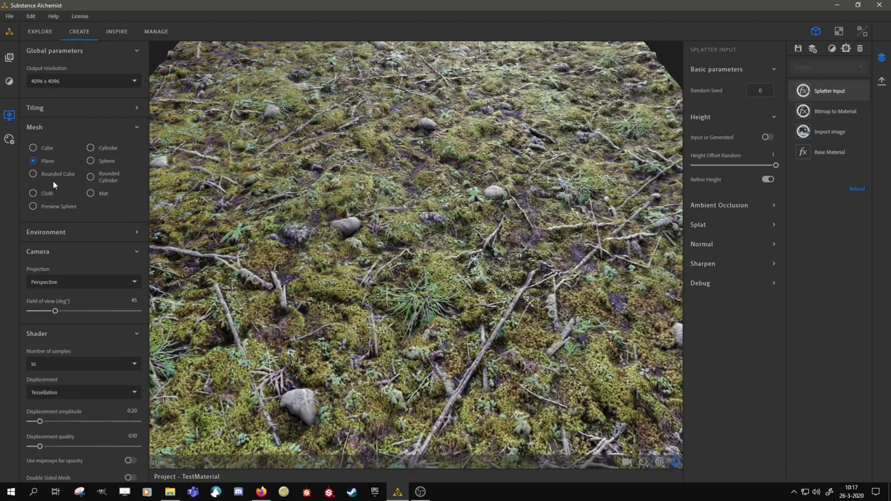
click(9, 116)
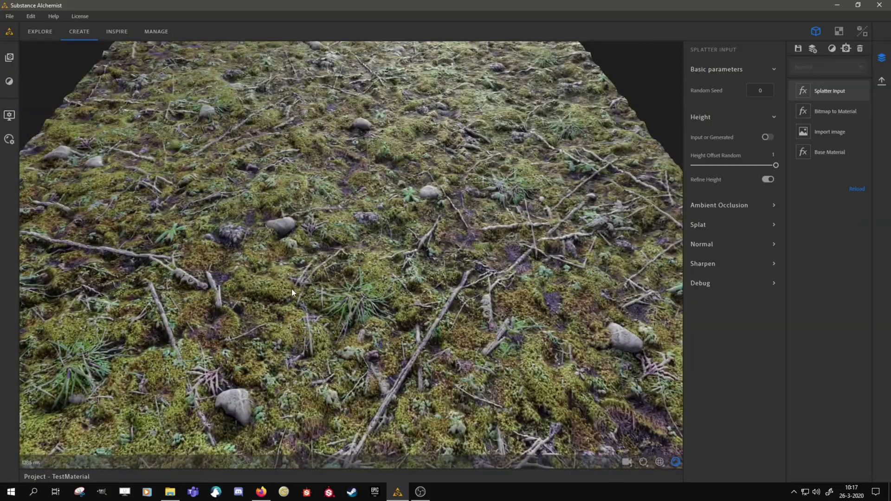
scroll(388, 291, up, 5)
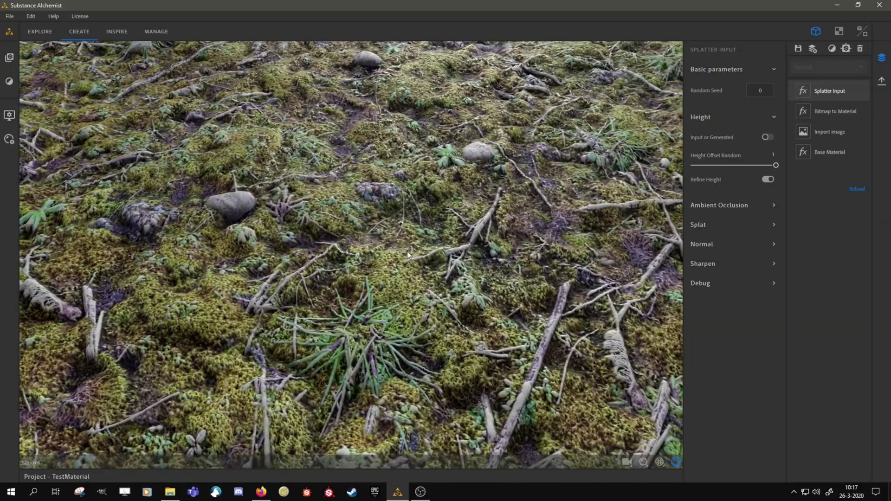
drag(408, 251, 405, 292)
right_drag(405, 232, 381, 88)
drag(382, 91, 419, 154)
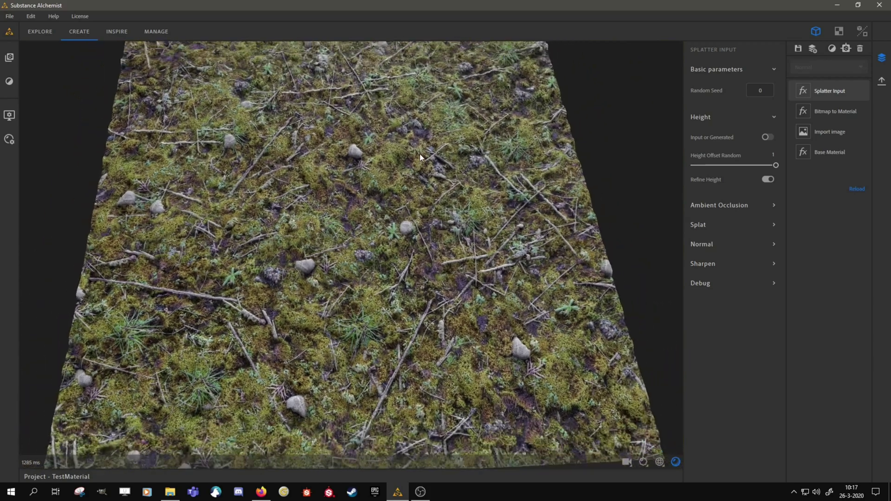
Set the filter's Splat Amount to 8 and inspect the resulting distribution of stones and twigs
click(709, 224)
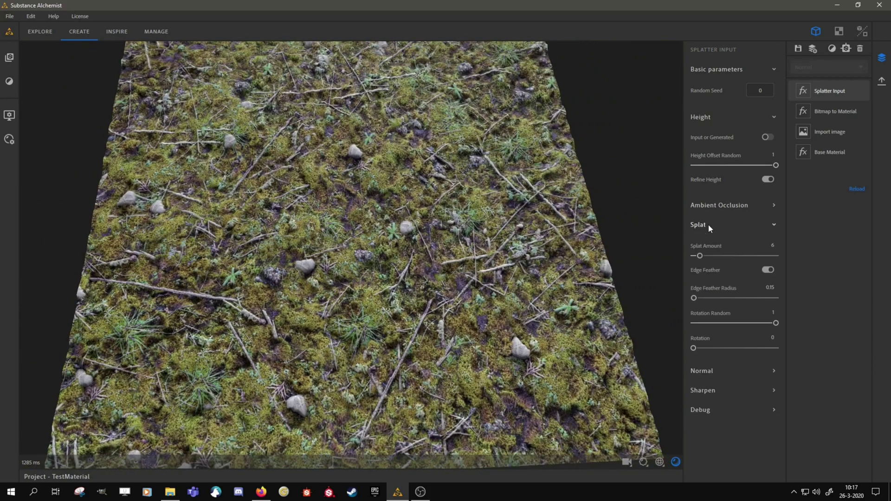
click(771, 246)
text(8)
key(Return)
drag(497, 282, 452, 328)
scroll(455, 370, down, 1)
scroll(439, 320, up, 4)
scroll(440, 323, up, 5)
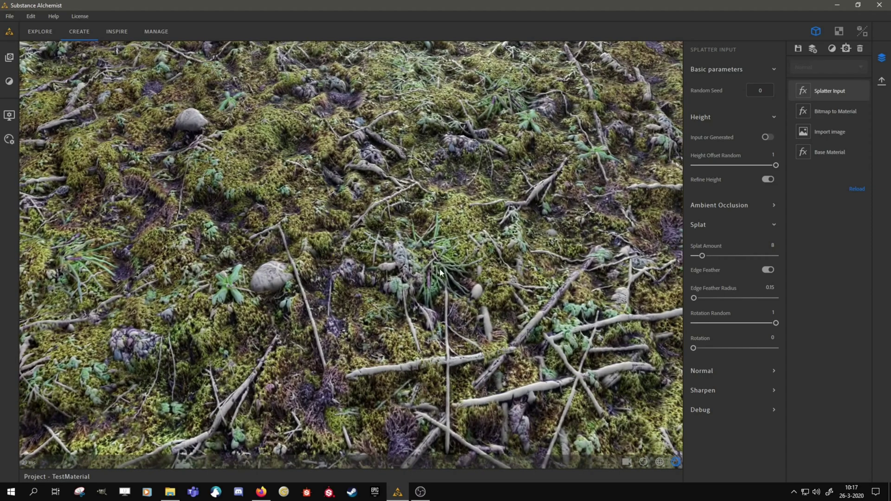
drag(408, 230, 403, 274)
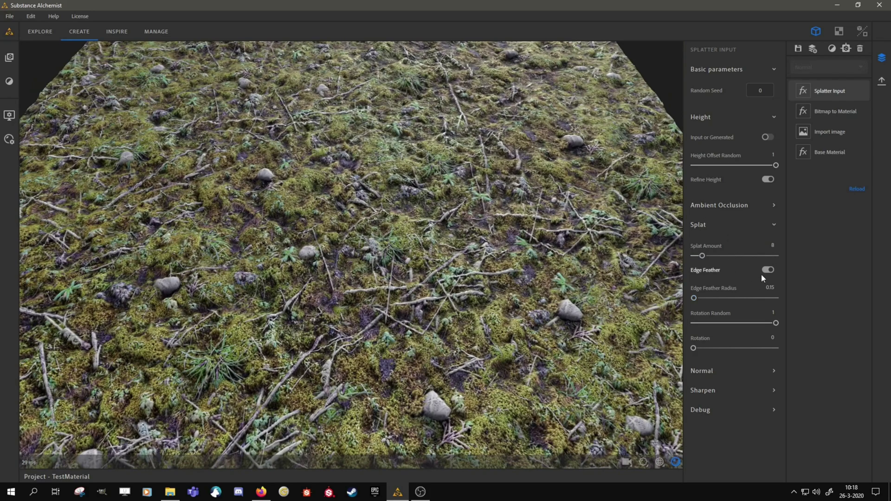
Enable the Splat View debug display and examine the coloured splat patches and their borders
click(709, 414)
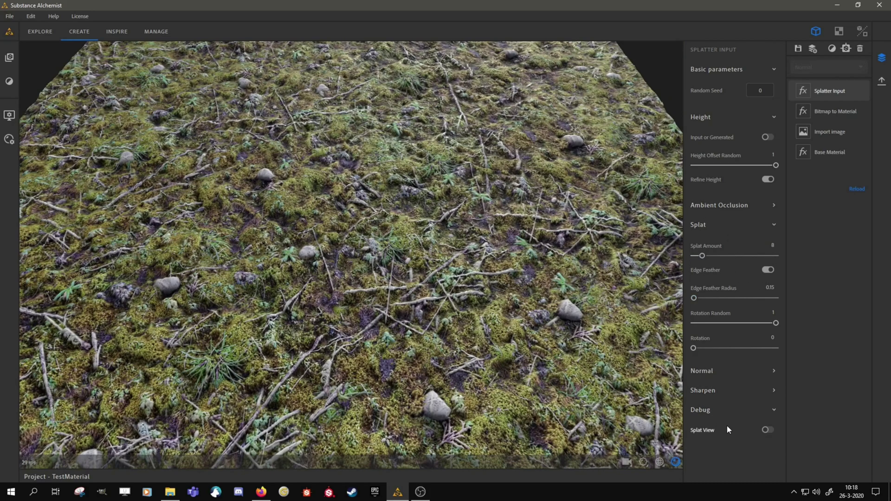
click(769, 429)
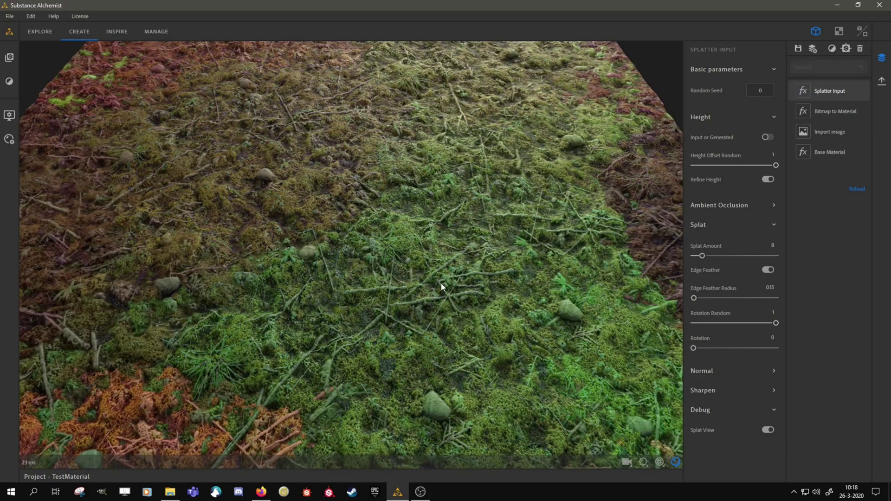
right_drag(441, 284, 371, 293)
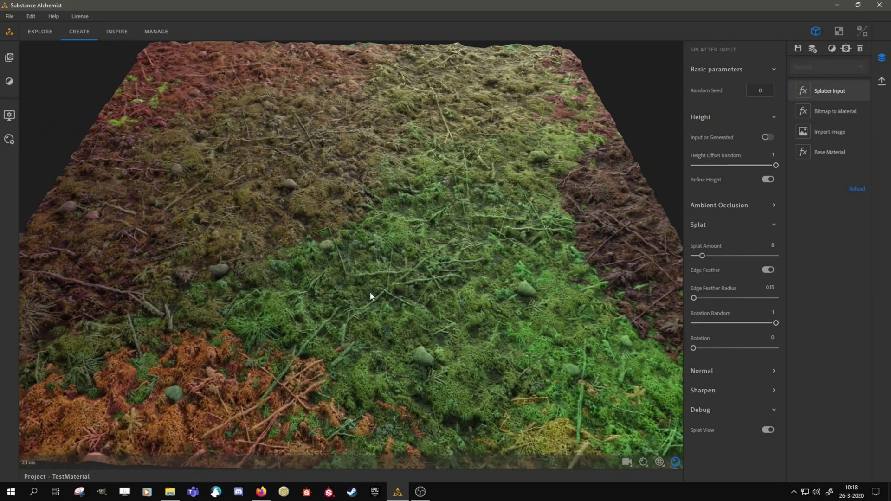
drag(371, 295, 429, 358)
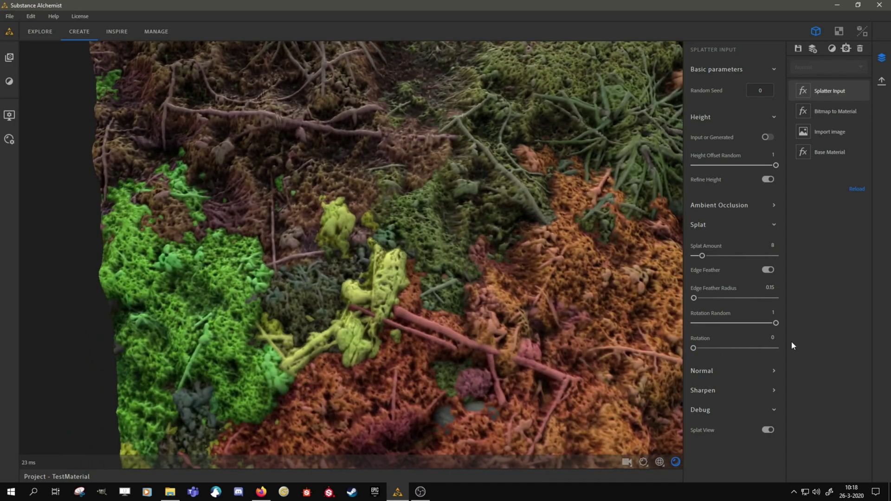
Switch Edge Feather off and back on to compare the splat borders
click(750, 266)
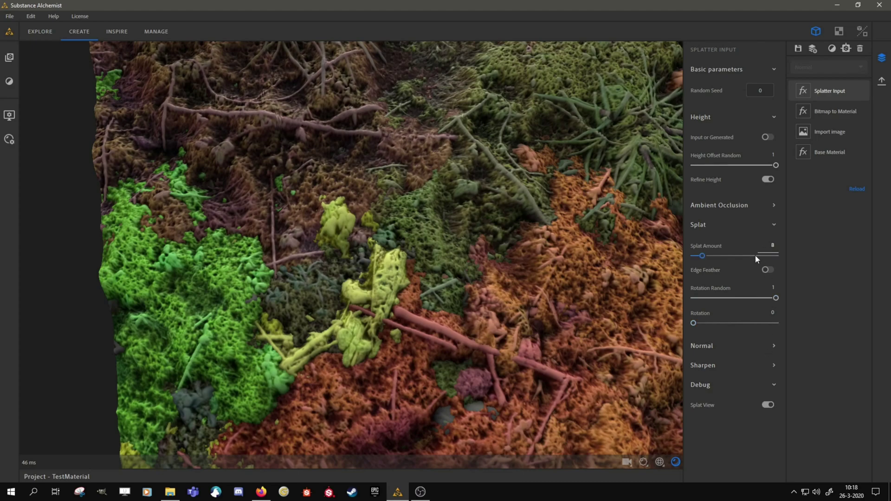
click(767, 270)
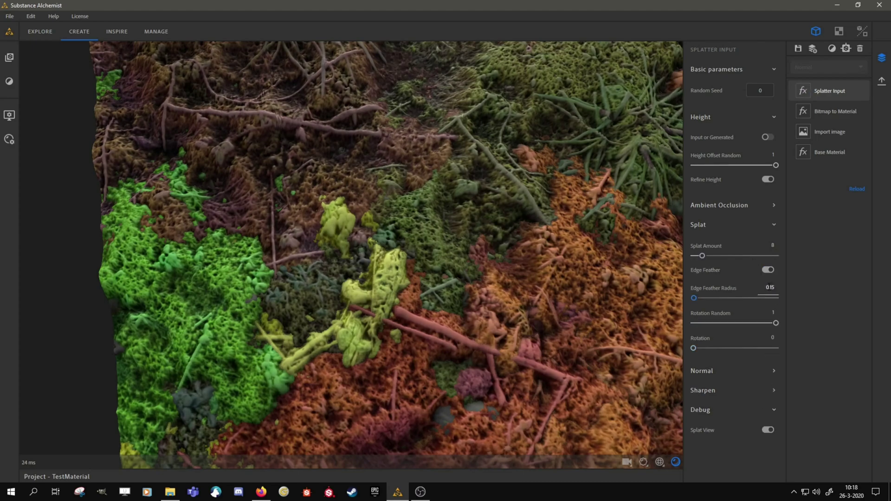
Set the Edge Feather Radius to 0.5 and turn off the Splat View debug display
click(769, 287)
text(0)
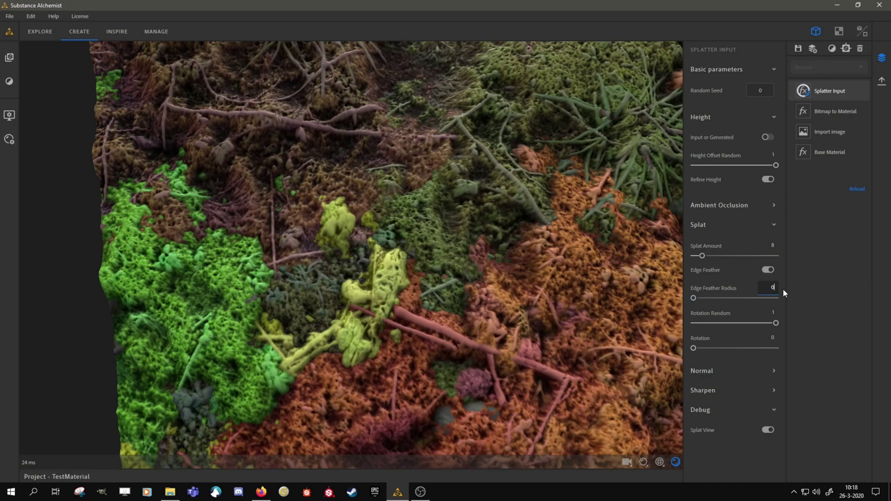
text(.5)
key(Return)
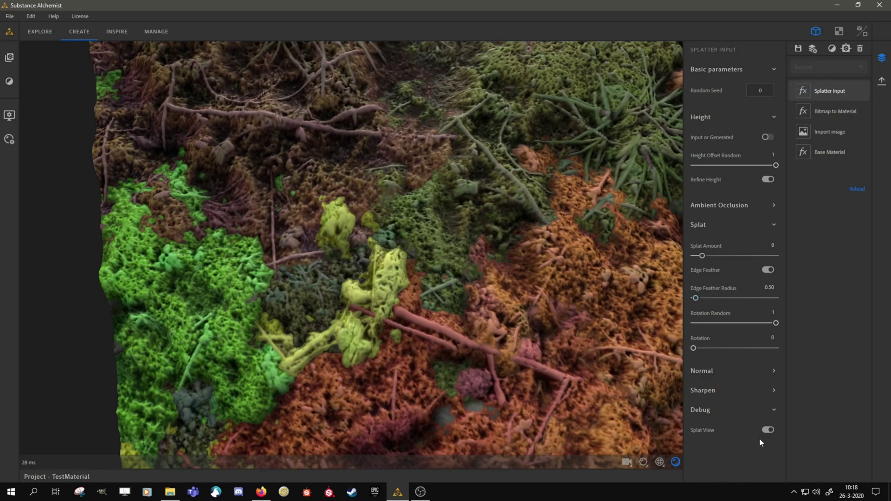
click(767, 429)
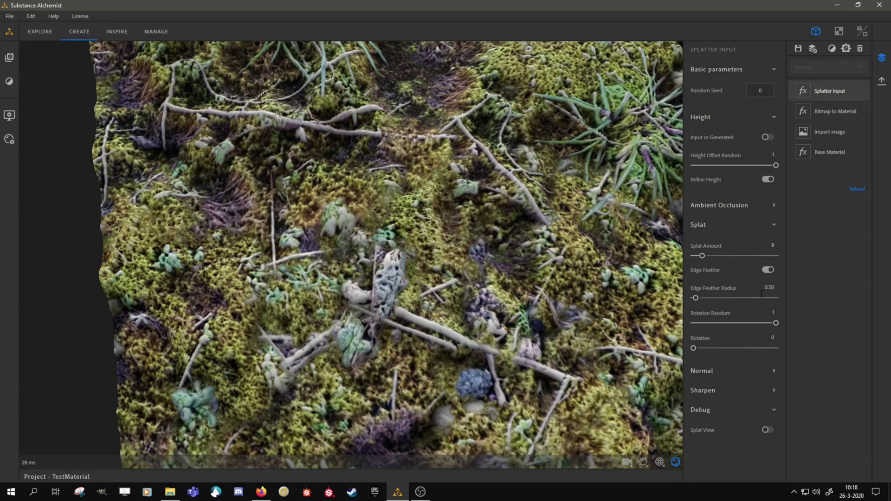
Disable and re-enable Edge Feather to compare how the splat edges blend in the textured material
click(768, 270)
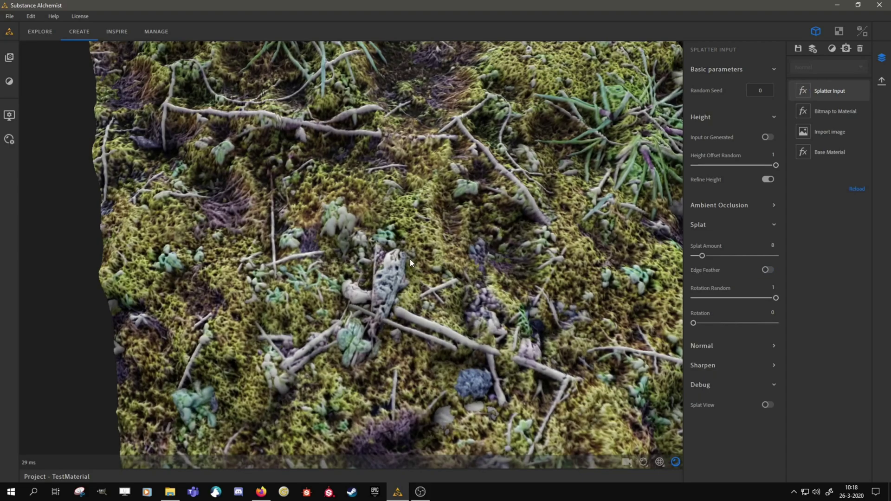
drag(430, 351, 380, 296)
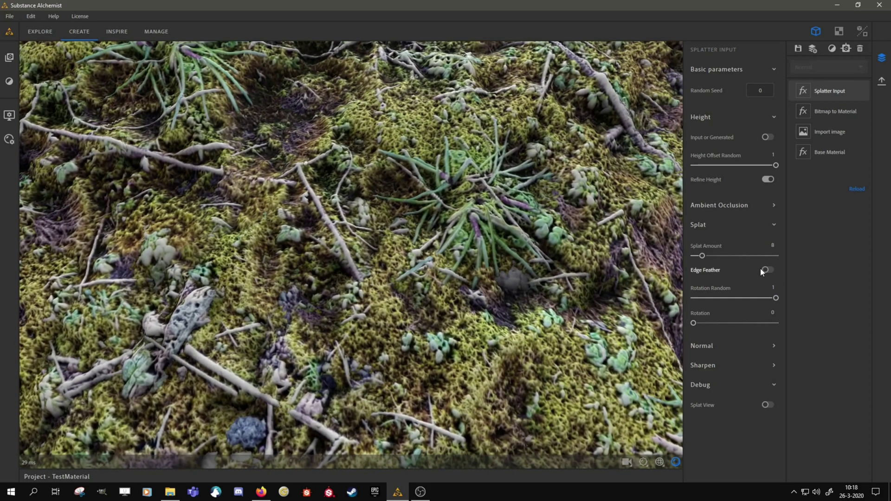
click(766, 270)
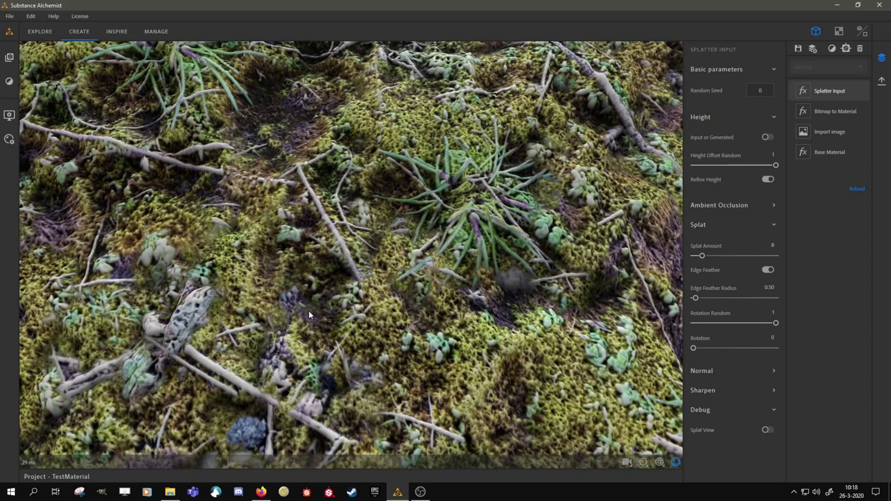
Set the Edge Feather Radius to 0.25 and inspect the blended splat edges up close and across the surface
click(769, 287)
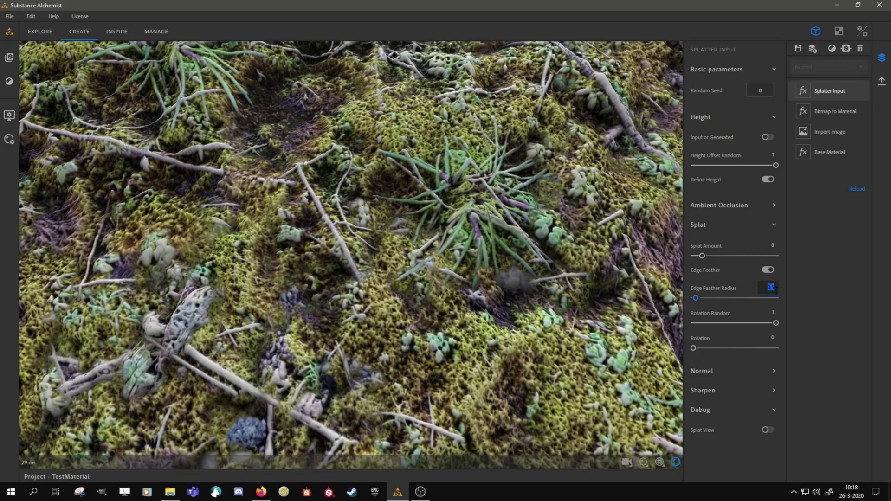
text(0.25)
key(Return)
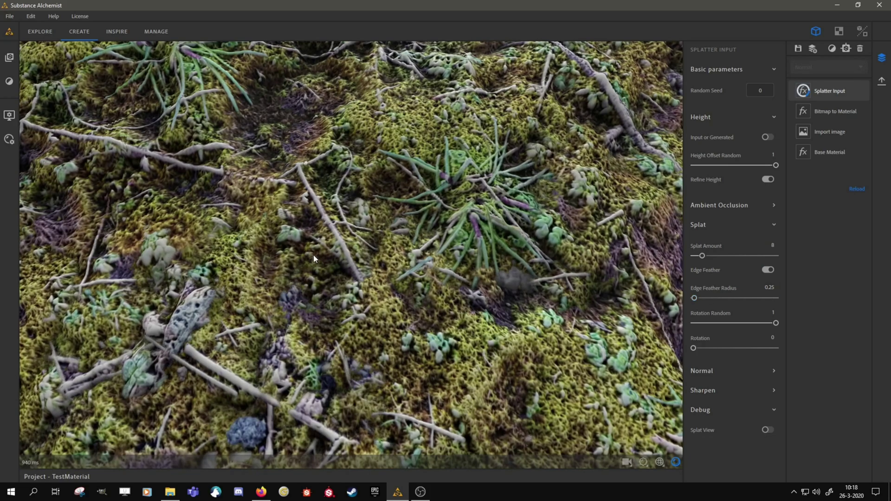
middle_drag(309, 284, 337, 276)
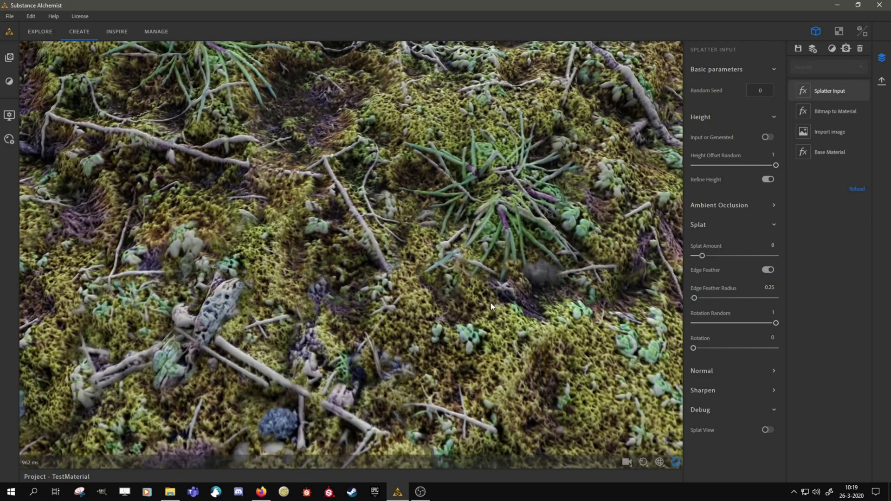
right_drag(491, 302, 466, 49)
middle_drag(466, 49, 12, 284)
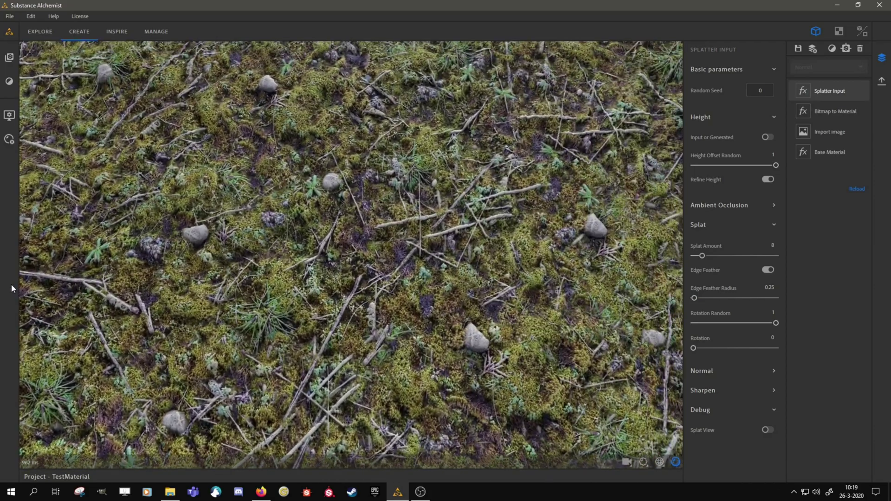
drag(37, 281, 252, 257)
scroll(252, 257, down, 1)
scroll(252, 257, up, 3)
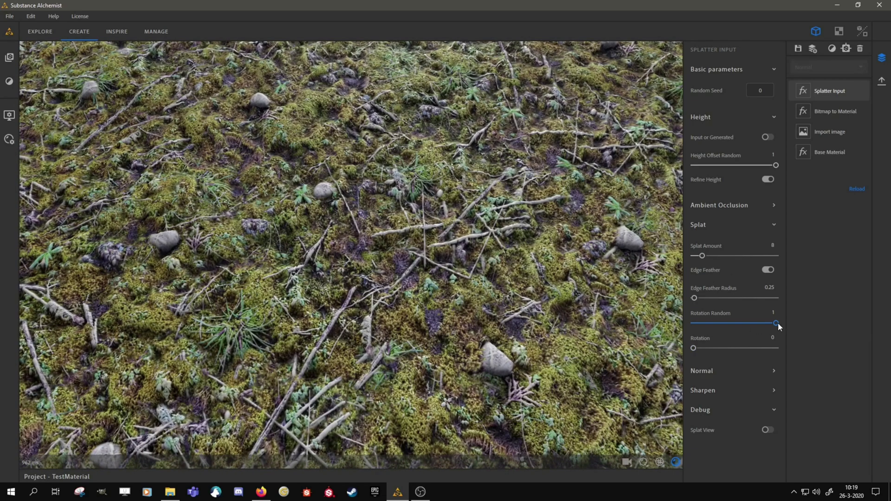
Set Rotation Random to about 0.86 and the material's output resolution to 2048 x 2048
drag(769, 326, 761, 326)
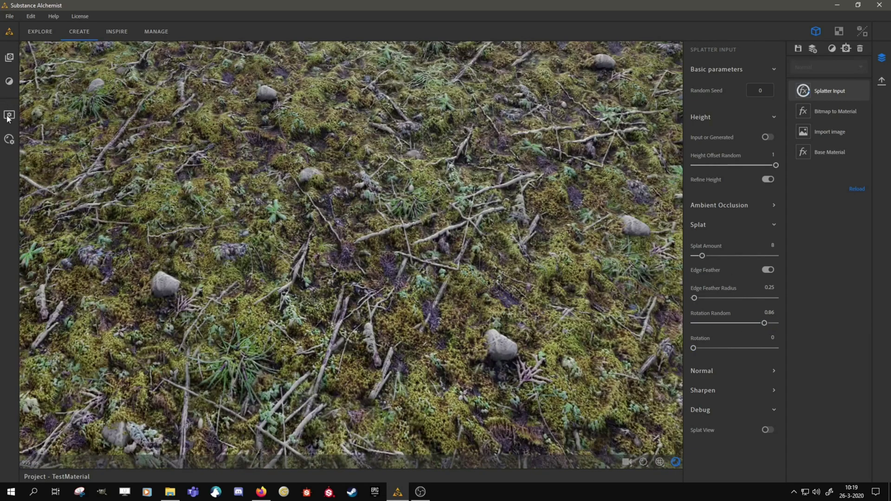
click(9, 115)
click(57, 82)
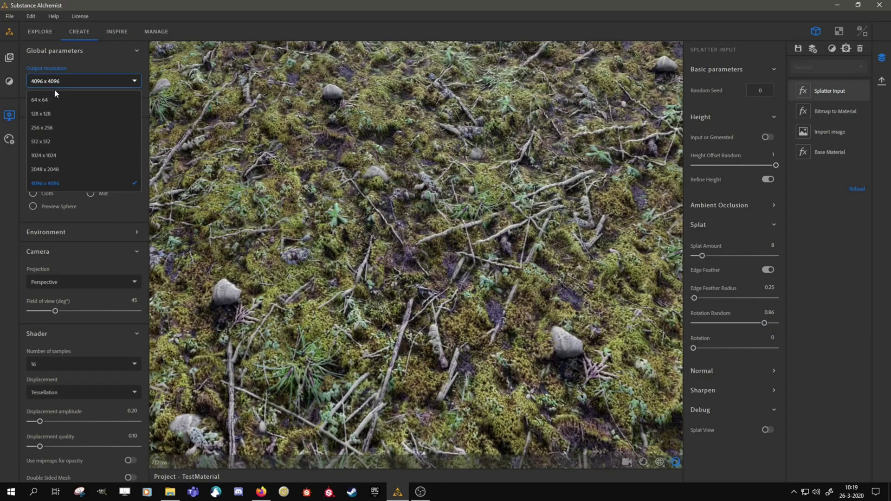
click(64, 169)
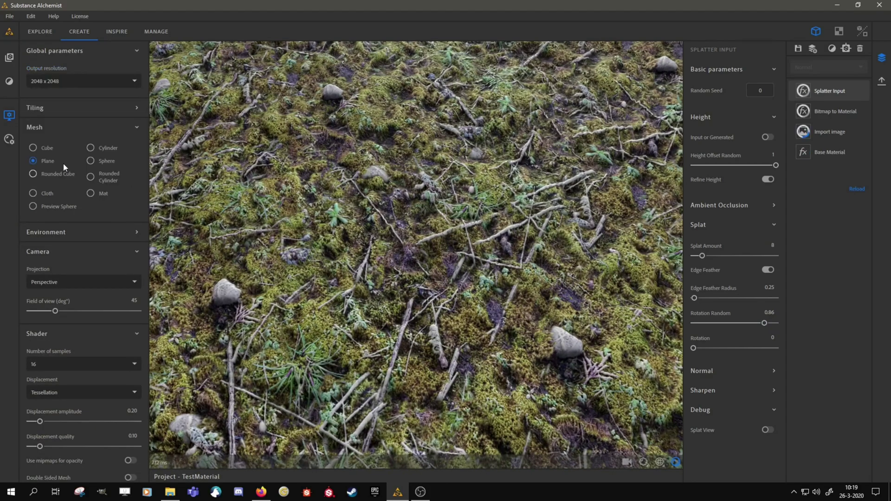
click(9, 115)
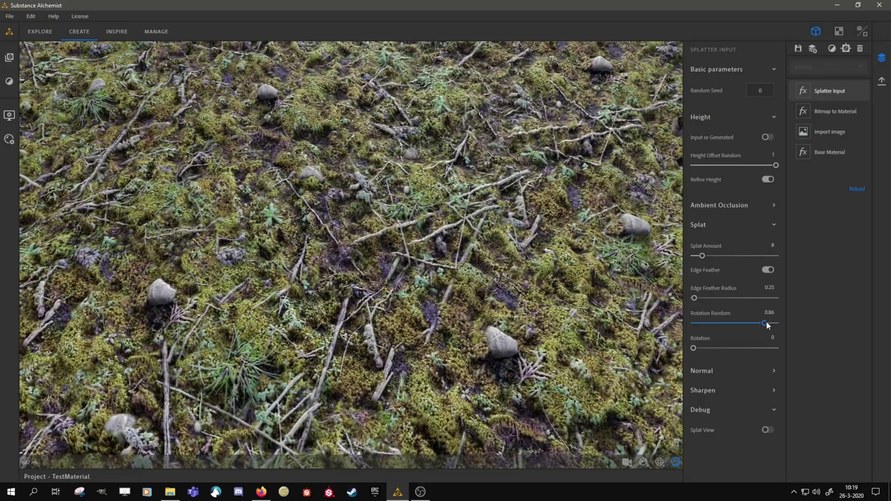
Set Rotation Random to about 0.18 and inspect the orientation of the twigs and stones across the surface
drag(765, 323, 707, 338)
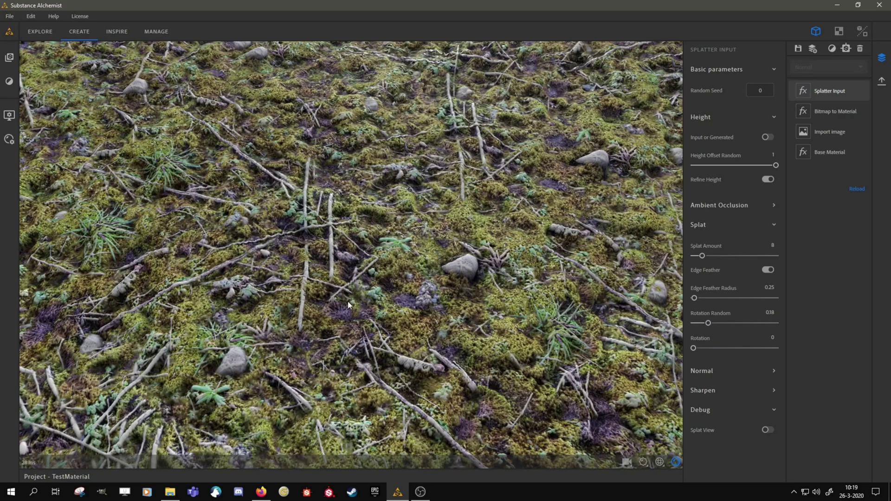
middle_drag(347, 302, 321, 453)
scroll(315, 350, down, 2)
middle_drag(315, 351, 418, 260)
drag(507, 304, 543, 339)
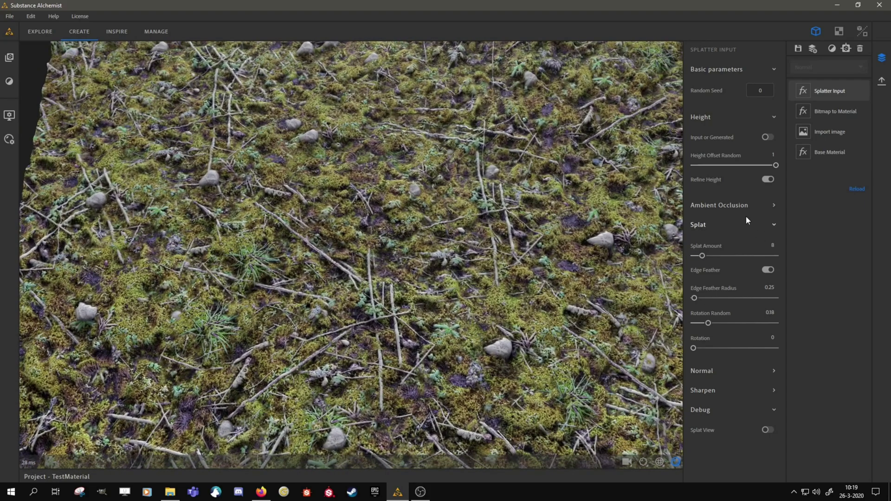
Enable the Ambient Occlusion's Input or Generated option and inspect the shading on the moss
click(708, 223)
click(719, 205)
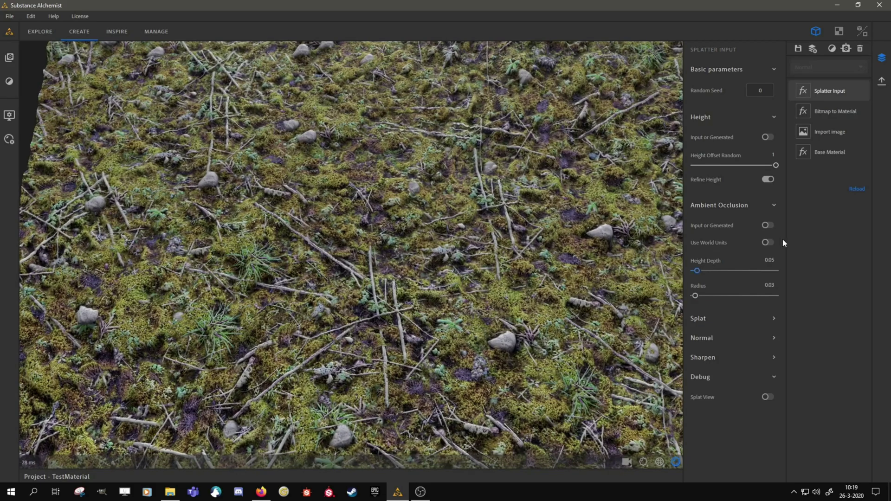
click(769, 225)
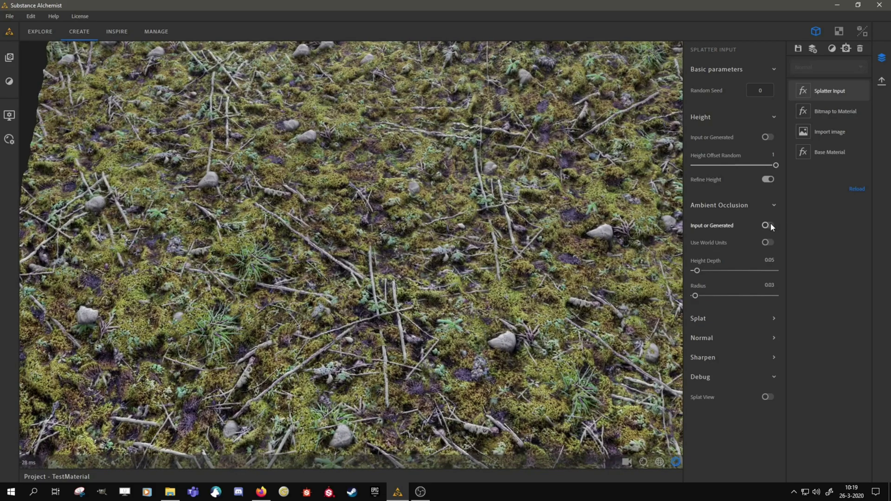
scroll(485, 325, down, 5)
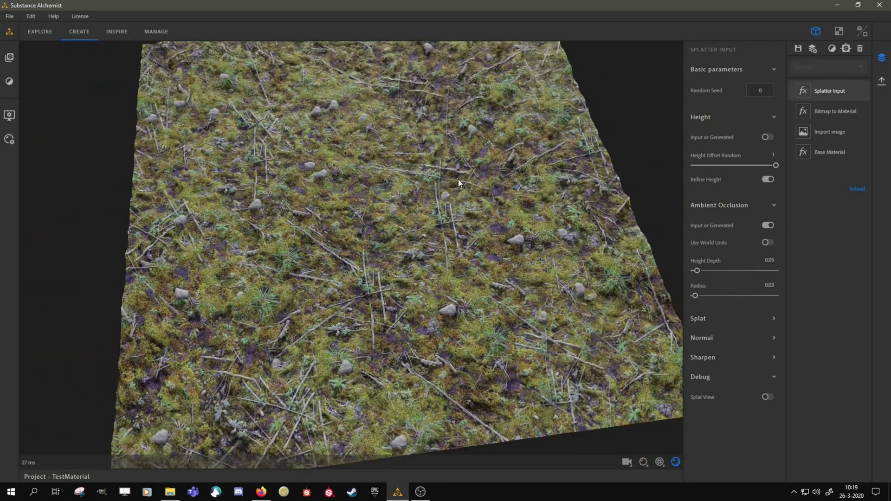
scroll(503, 304, up, 5)
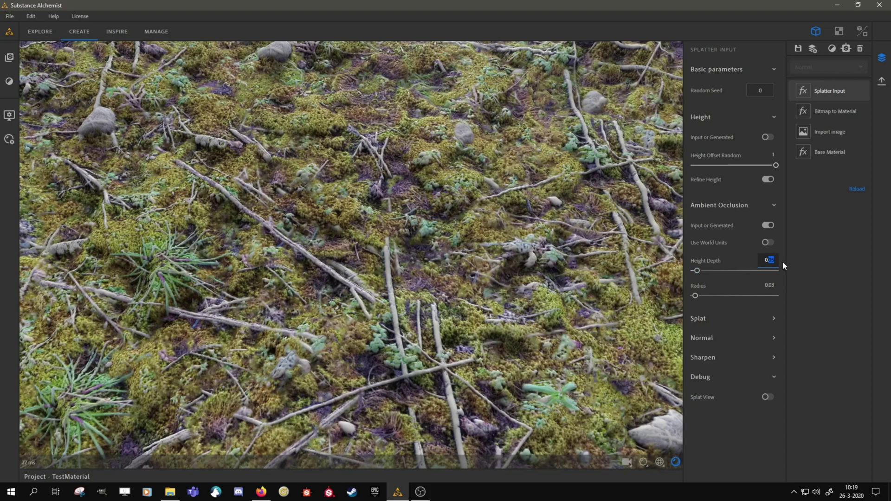
Set the ambient occlusion Height Depth to 0.1 and Radius to 0.1, and check the surface shading
text(1)
key(Return)
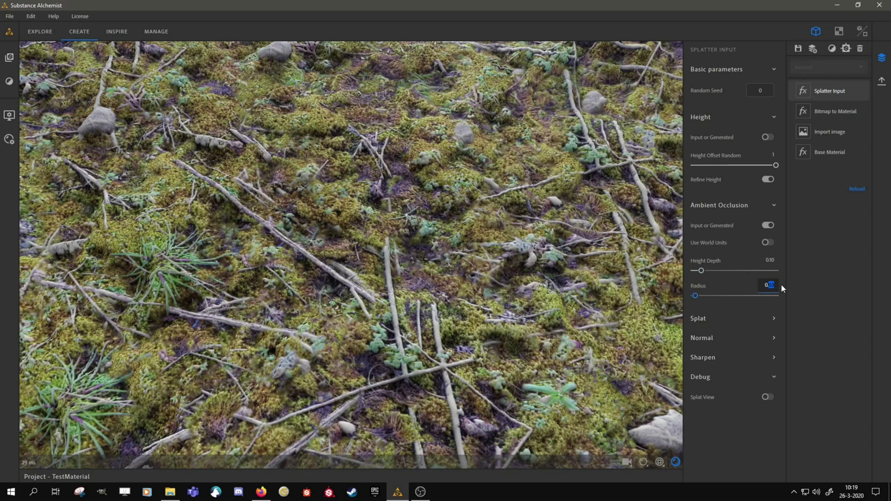
text(1)
key(Return)
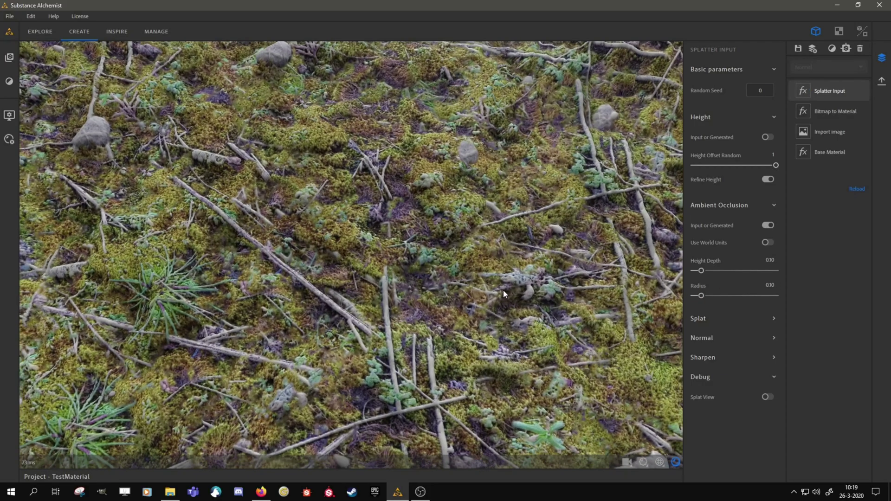
drag(504, 289, 319, 295)
right_drag(411, 229, 464, 86)
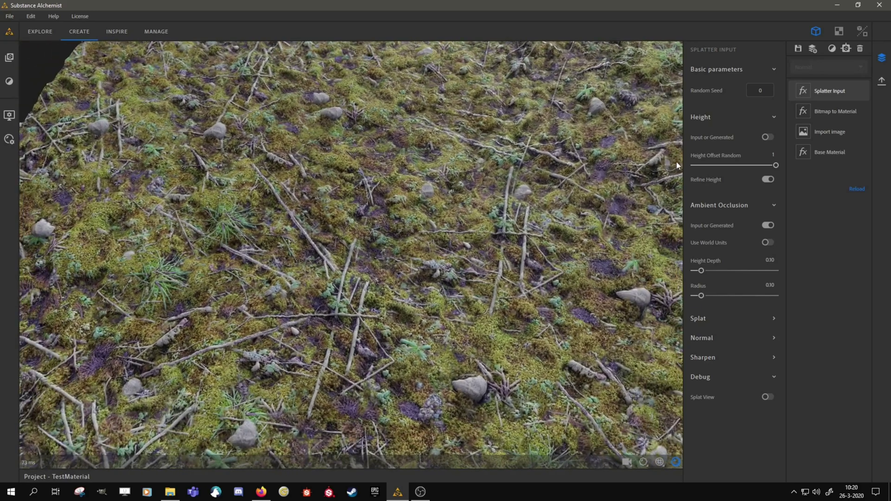
Disable the Ambient Occlusion's Input or Generated option and inspect the shading around the twigs and stones
click(767, 225)
drag(541, 241, 525, 255)
right_drag(524, 256, 534, 357)
drag(533, 356, 516, 265)
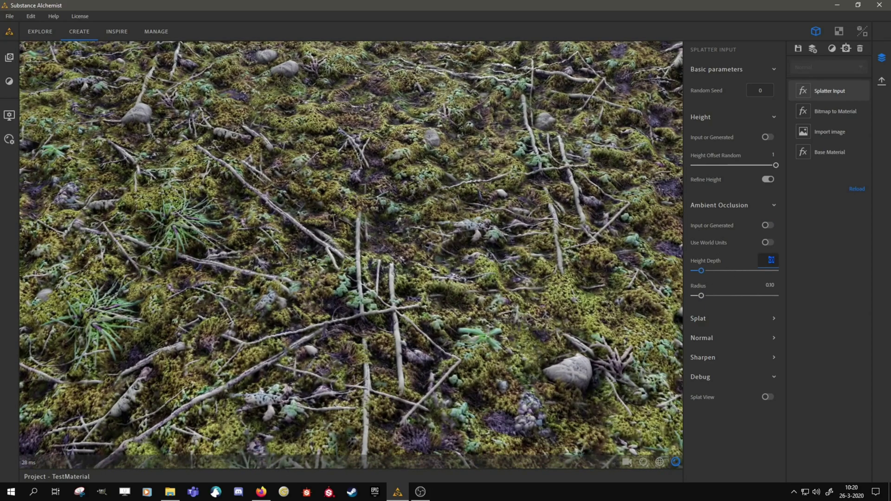
Try ambient occlusion Height Depth values of 5 and 0.5
text(5)
key(Return)
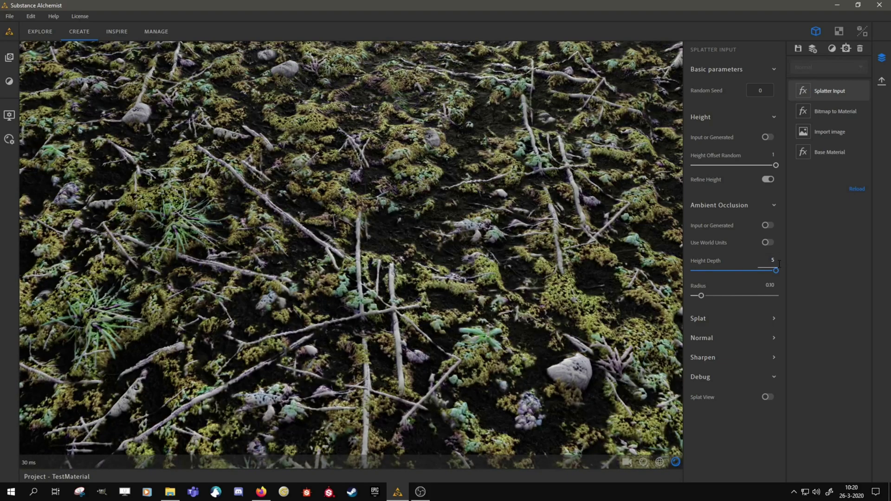
text(0.5)
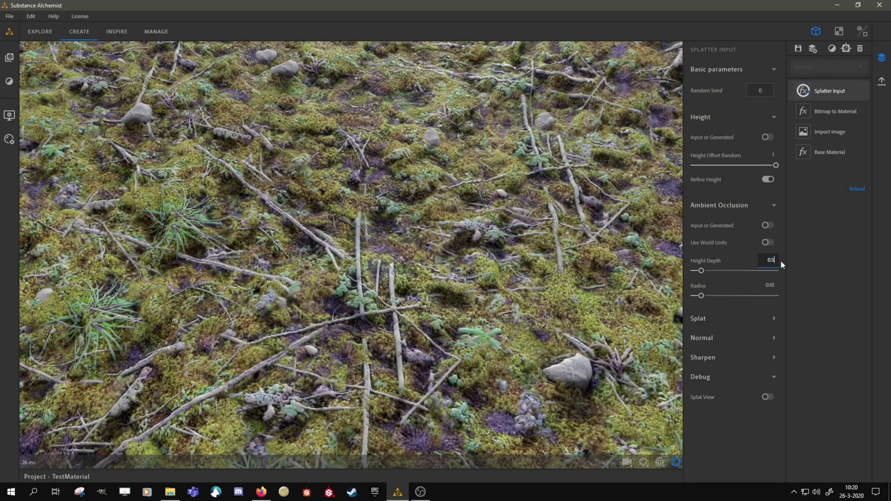
key(Return)
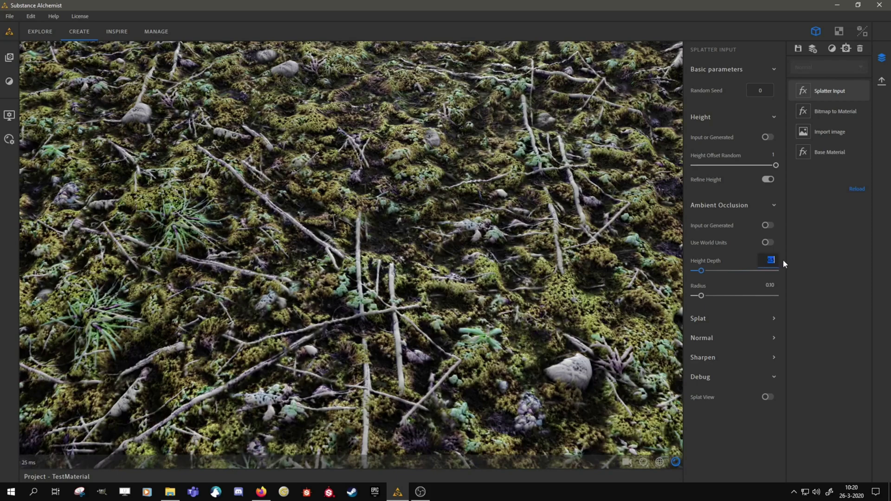
Set the ambient occlusion Height Depth to 0.01 and collapse the Ambient Occlusion settings
text(0.)
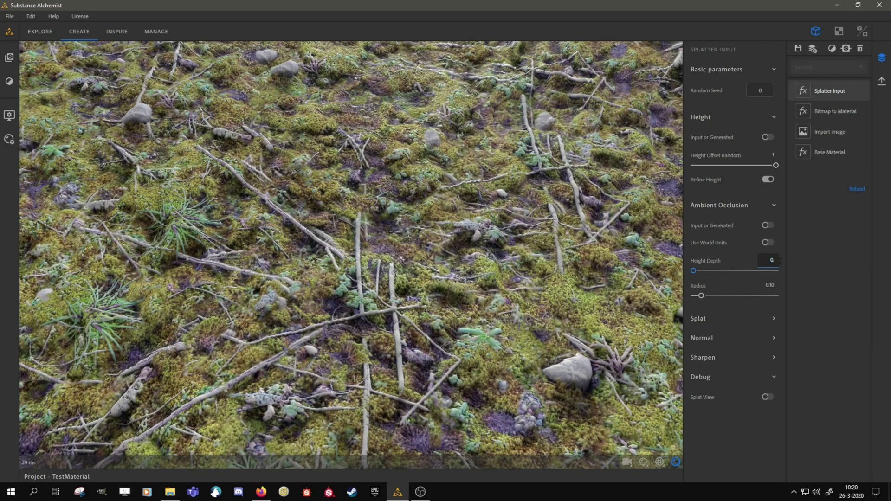
text(01)
click(776, 280)
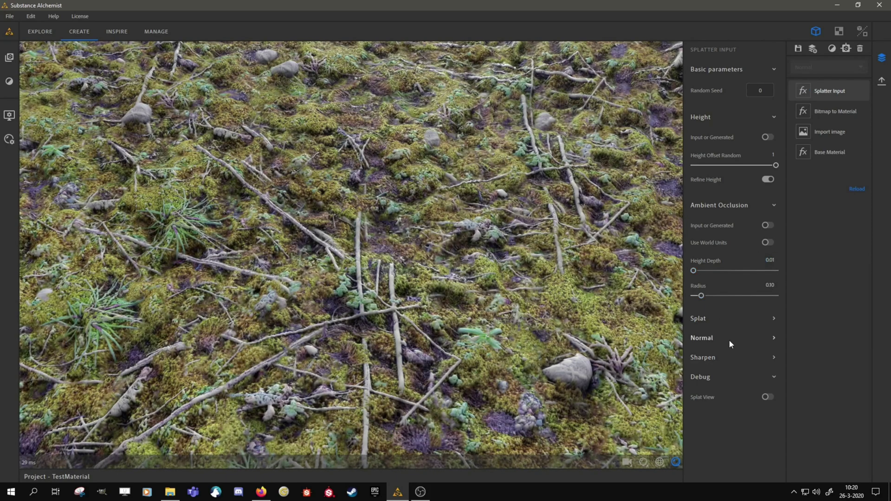
click(726, 207)
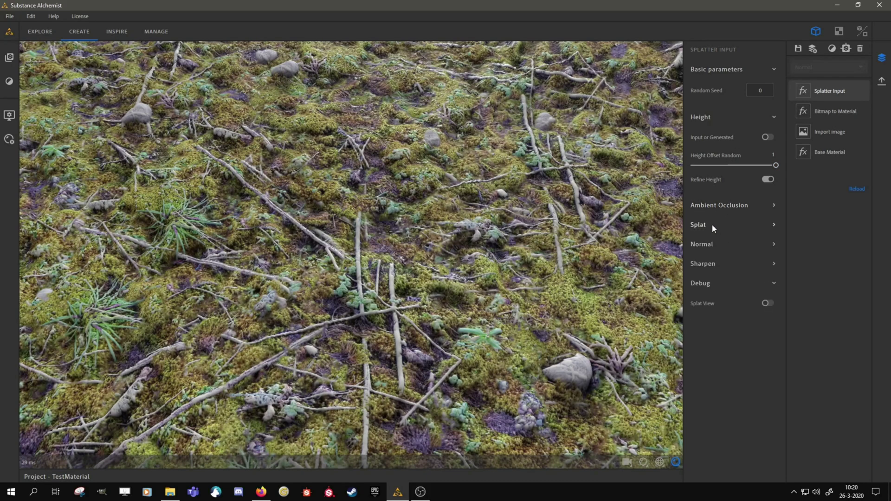
Switch off the filter's Sharpen effect and inspect the moss and twig detail up close
drag(458, 342, 458, 238)
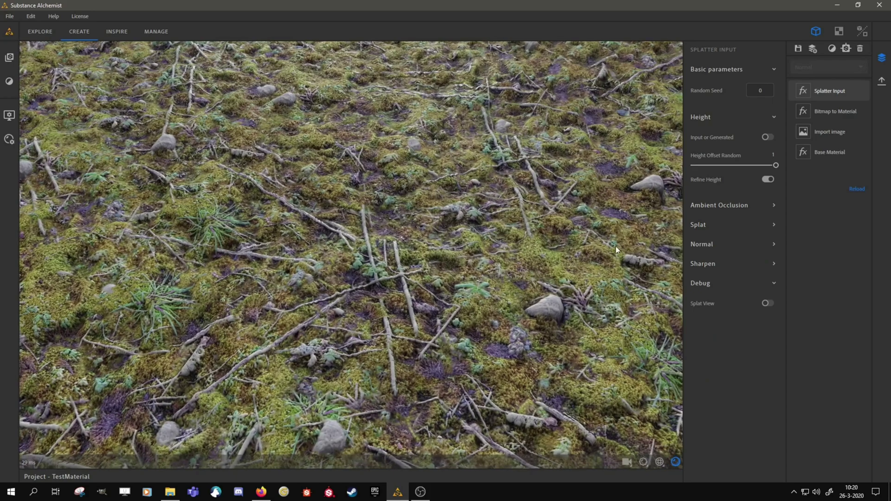
click(723, 244)
click(719, 245)
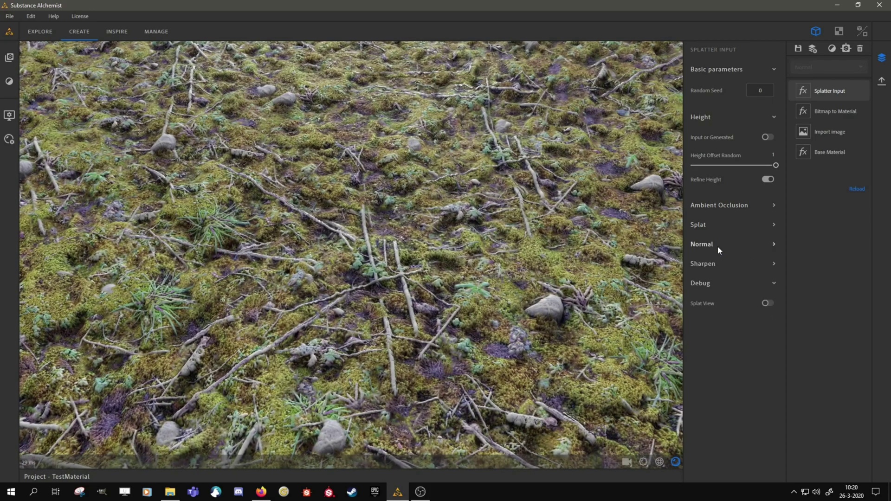
click(711, 265)
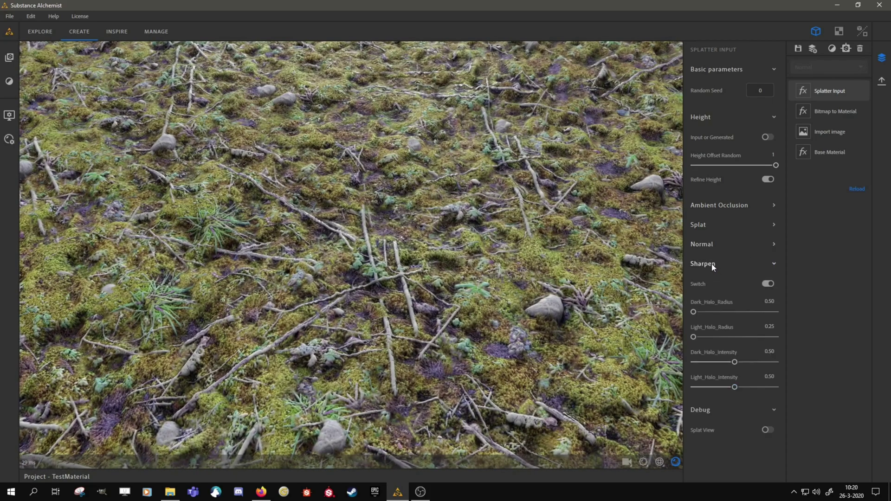
drag(371, 246, 503, 389)
click(769, 283)
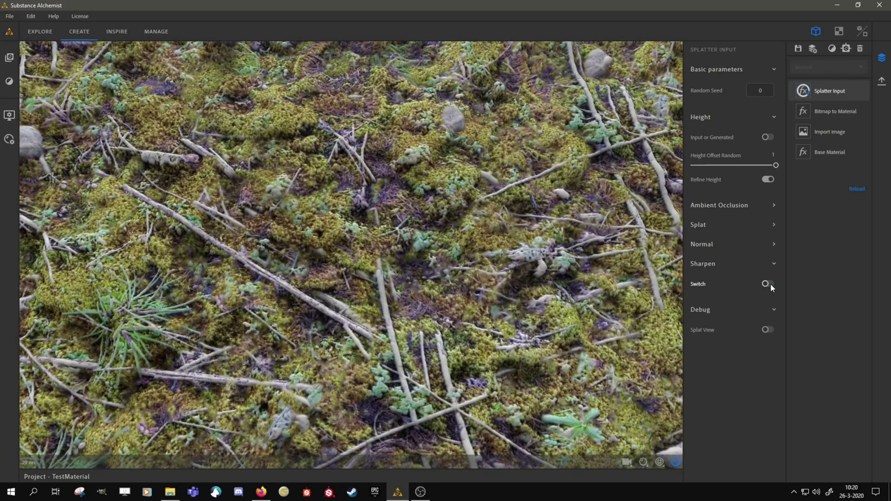
drag(517, 264, 506, 280)
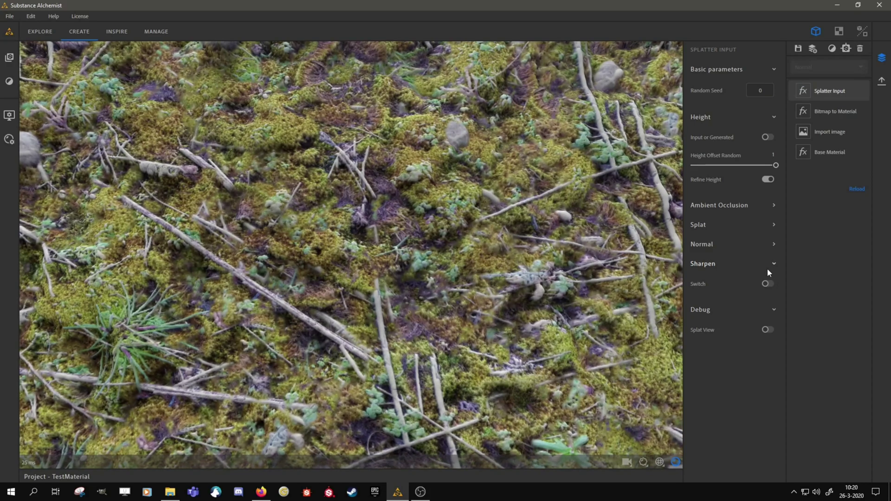
Switch the Sharpen effect back on and set its Dark_Halo_Intensity to 0.77 and Light_Halo_Intensity to 0.21
click(767, 284)
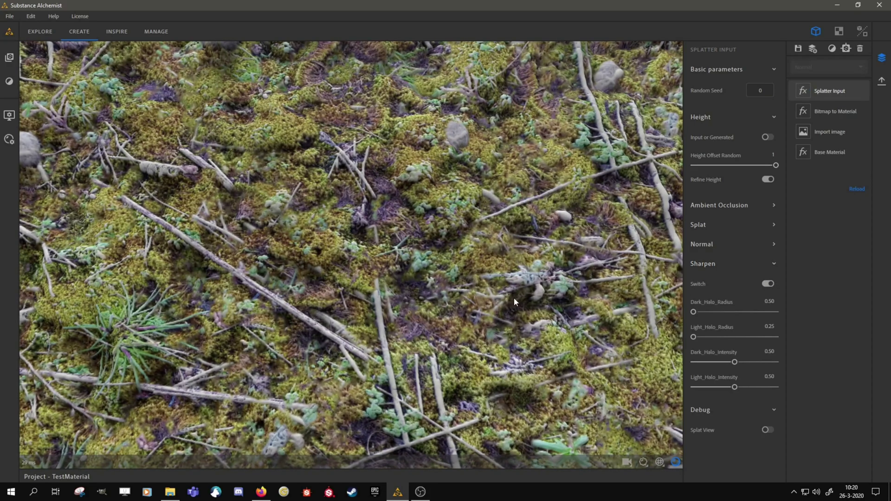
drag(514, 299, 469, 352)
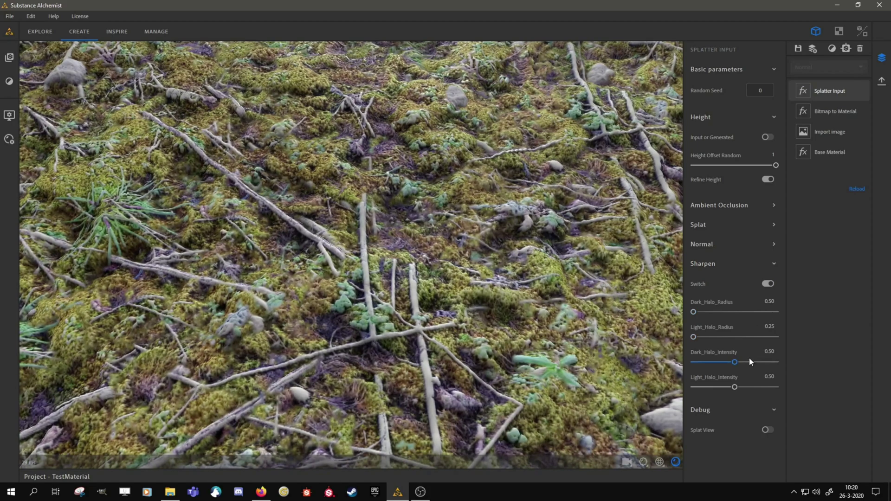
drag(739, 362, 791, 365)
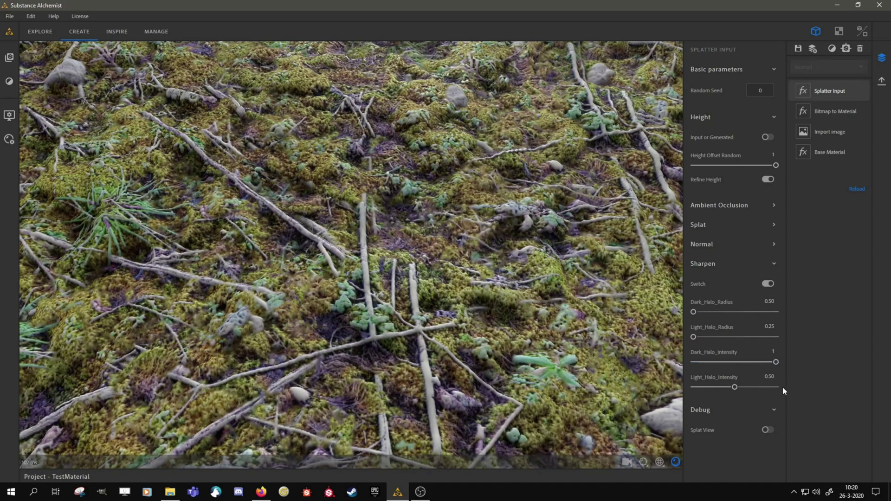
drag(735, 387, 711, 392)
drag(781, 361, 759, 363)
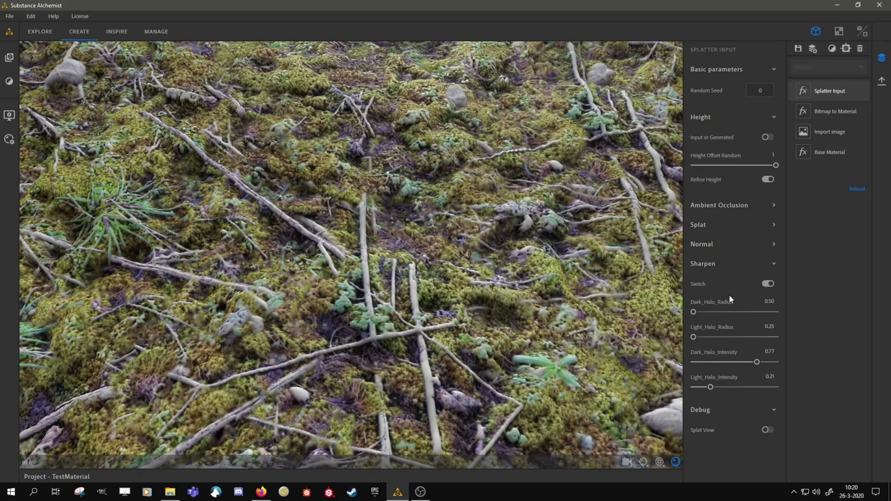
Compare the moss and twig detail with Sharpen off and on, viewing the ground from several angles
right_drag(512, 289, 489, 185)
right_drag(468, 312, 454, 196)
drag(453, 196, 494, 269)
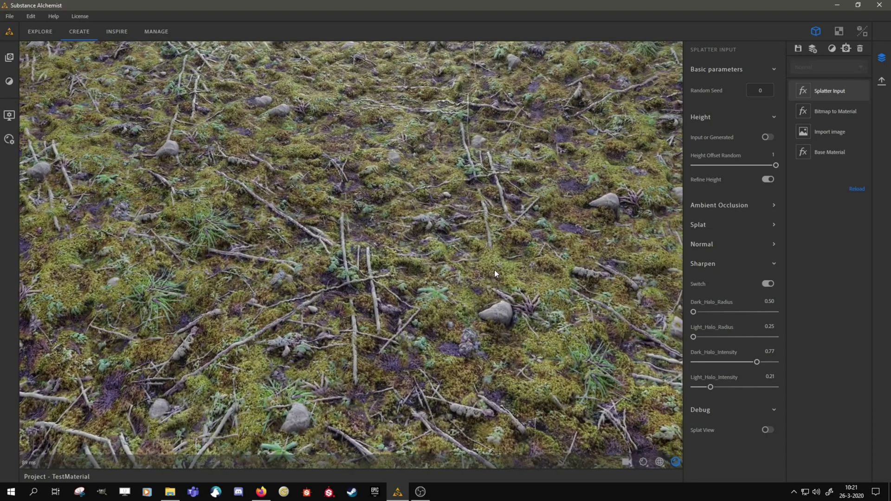
click(768, 284)
click(768, 284)
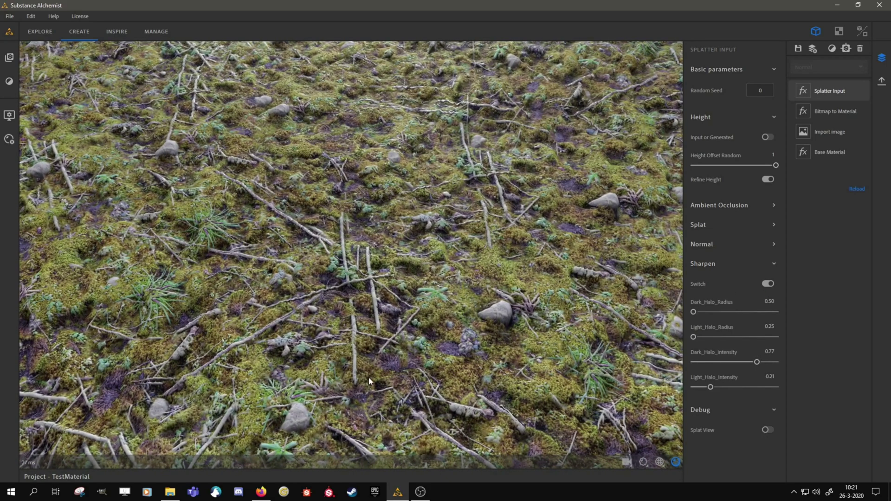
drag(455, 249, 500, 366)
right_drag(500, 367, 443, 367)
mouse_move(444, 370)
mouse_down()
mouse_move(458, 305)
mouse_move(444, 307)
mouse_move(437, 344)
mouse_move(446, 352)
mouse_up()
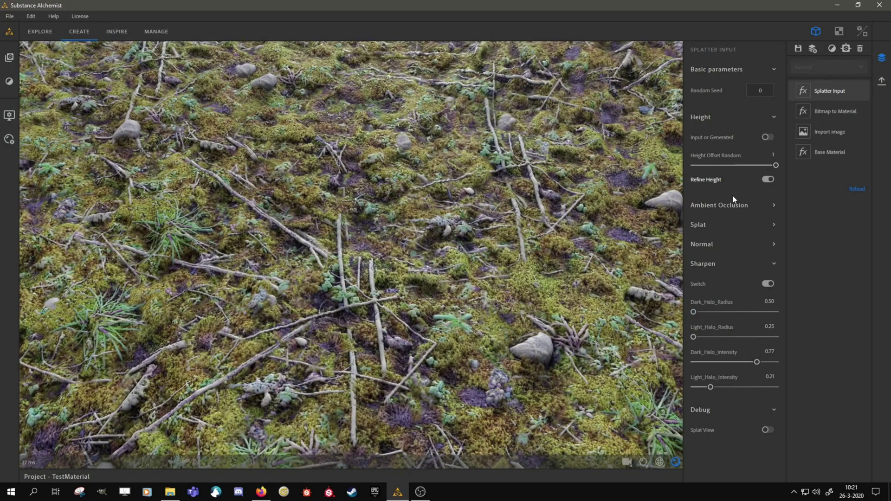
Hide the Splatter Input layer and add a Crop filter to the top of the layer stack
click(837, 133)
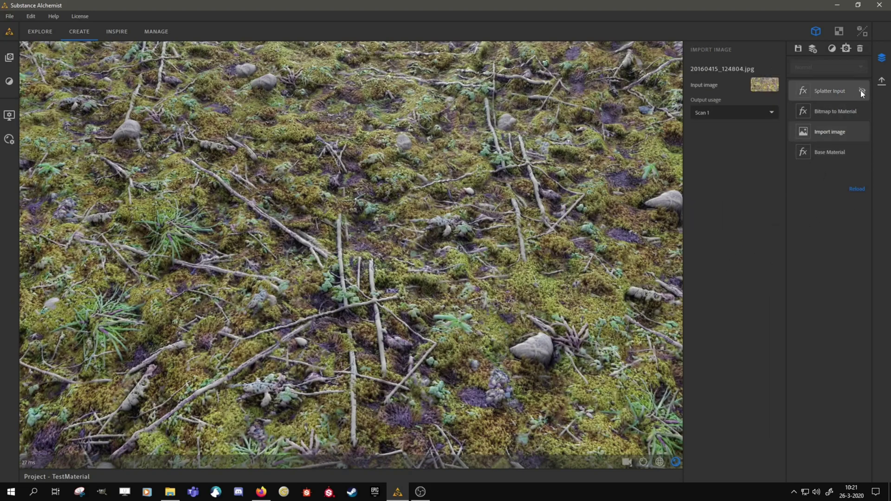
click(861, 90)
drag(557, 198, 492, 259)
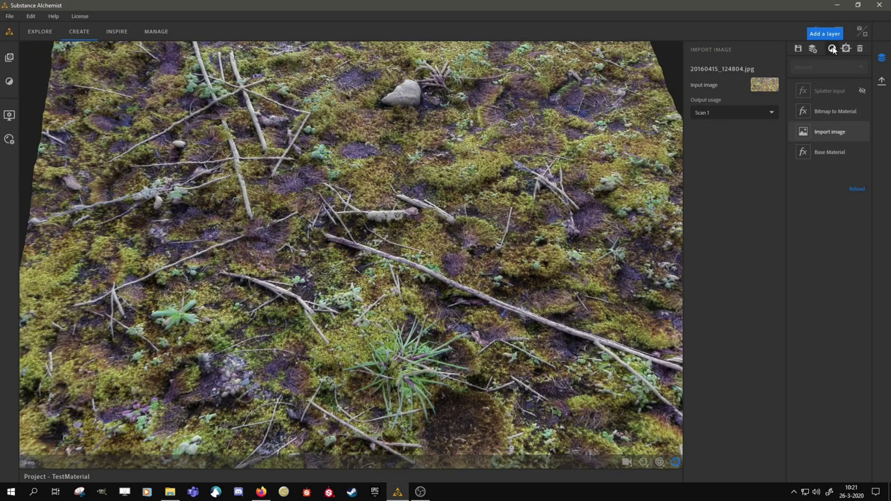
click(812, 48)
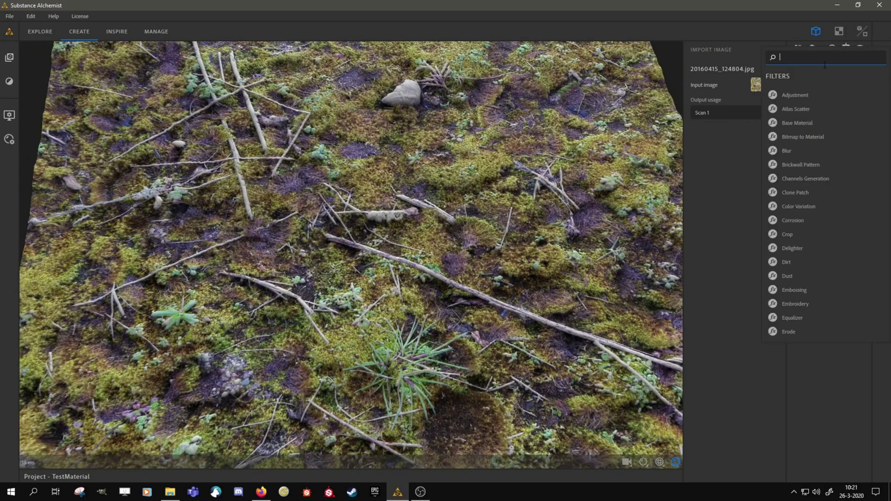
click(788, 234)
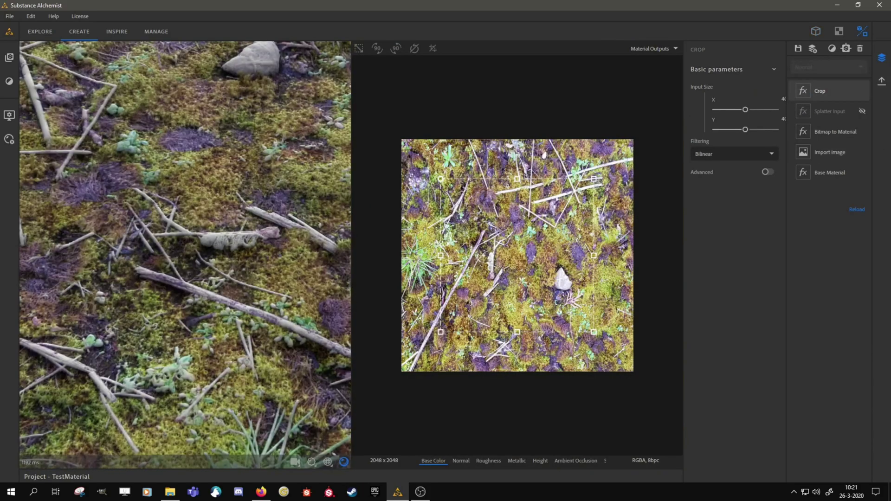
Widen the Crop settings and try an Input Size of 3024 for X and 4032 for Y
key(alt+Tab)
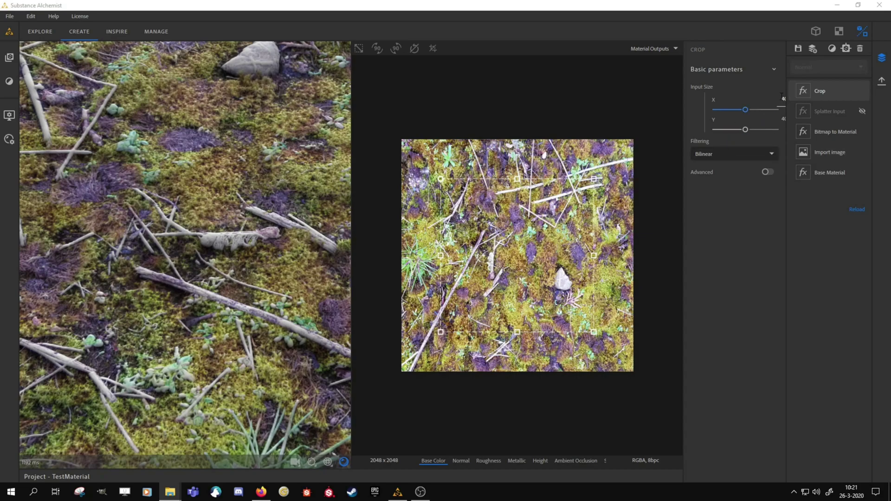
drag(684, 98, 637, 100)
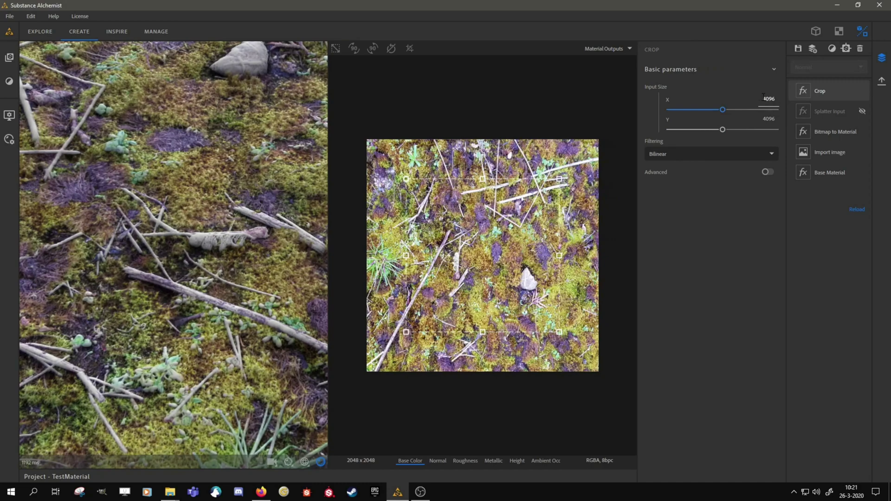
click(768, 99)
text(3024)
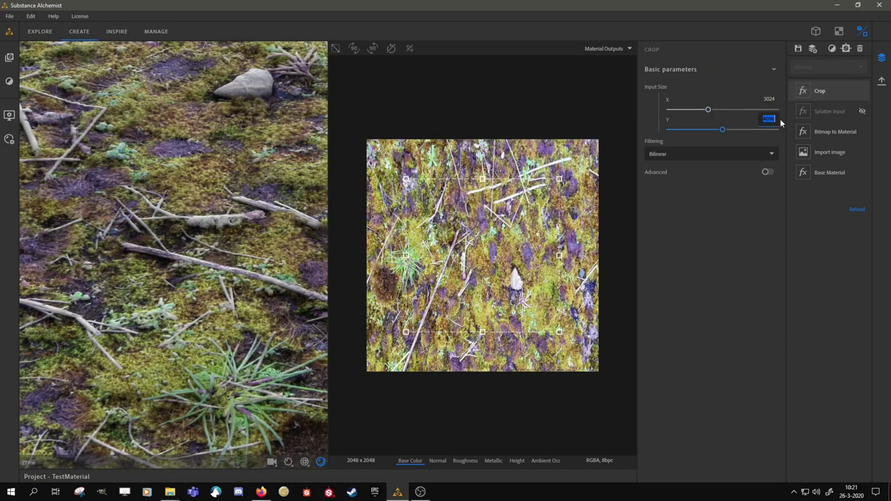
text(4032)
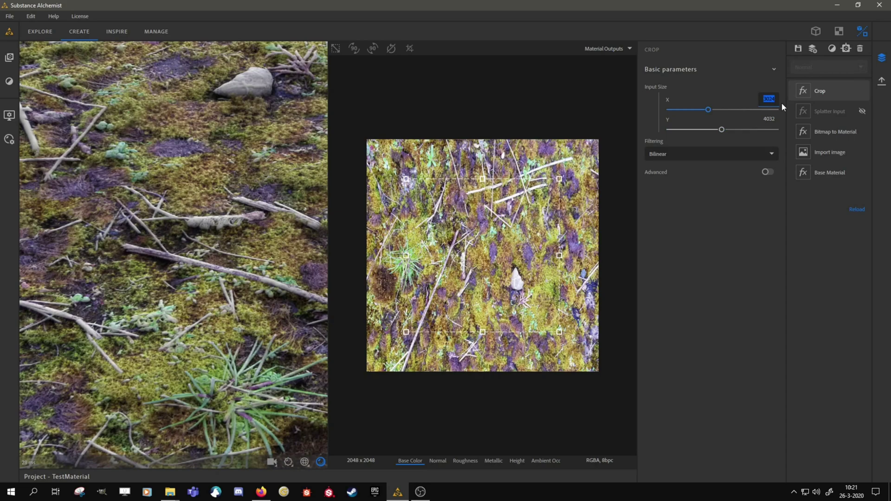
Try a Crop Input Size of 4023 for X and 3024 for Y
click(768, 119)
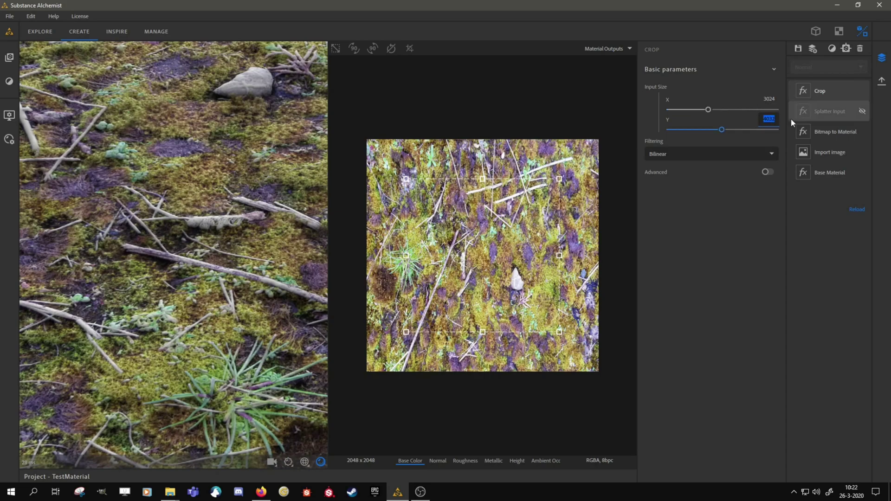
text(3024)
click(766, 99)
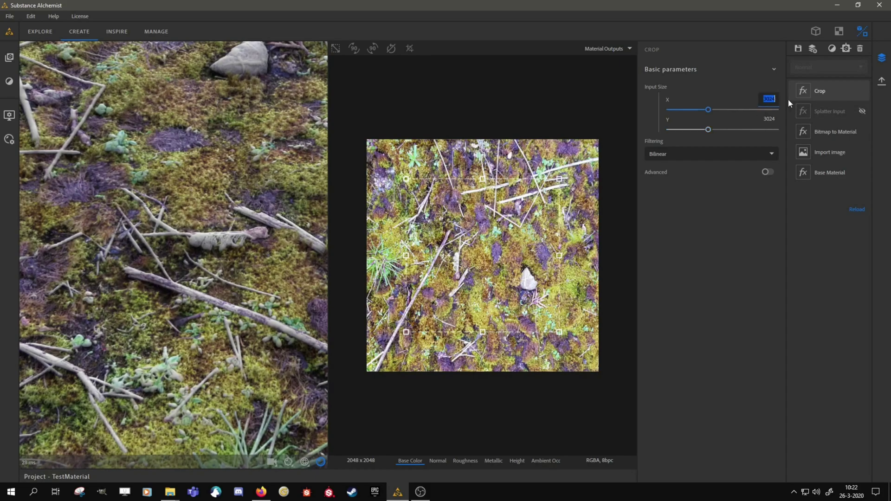
text(4024)
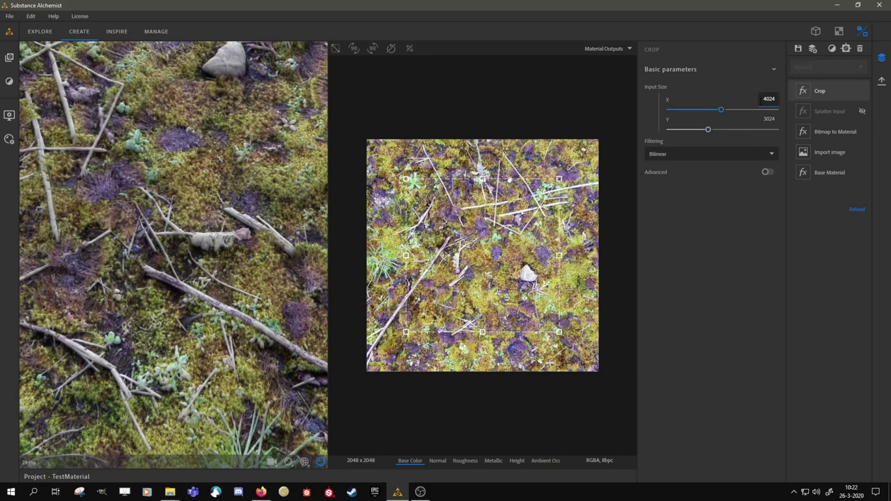
key(BackSpace)
text(3)
Enlarge the crop frame at its upper-right and lower-left corners and show the cropped ground in the full 3D view
mouse_move(561, 179)
mouse_down()
mouse_move(536, 198)
mouse_move(578, 168)
mouse_move(562, 168)
mouse_up()
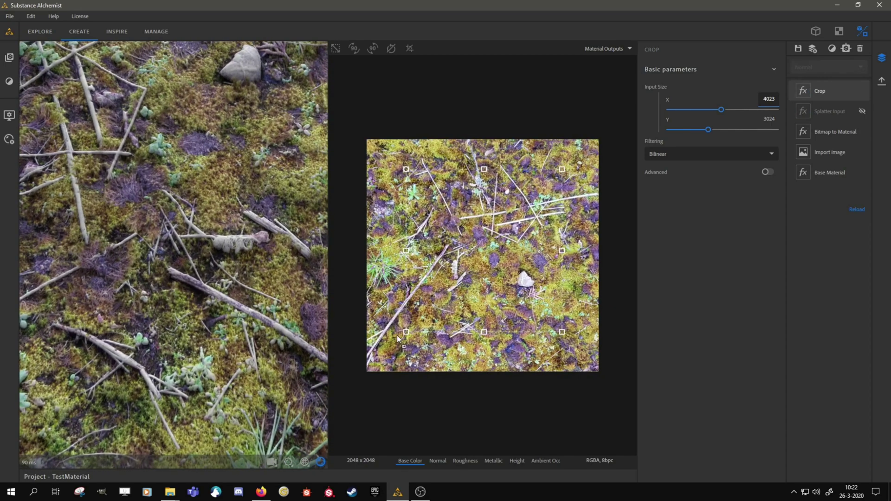
drag(406, 331, 385, 343)
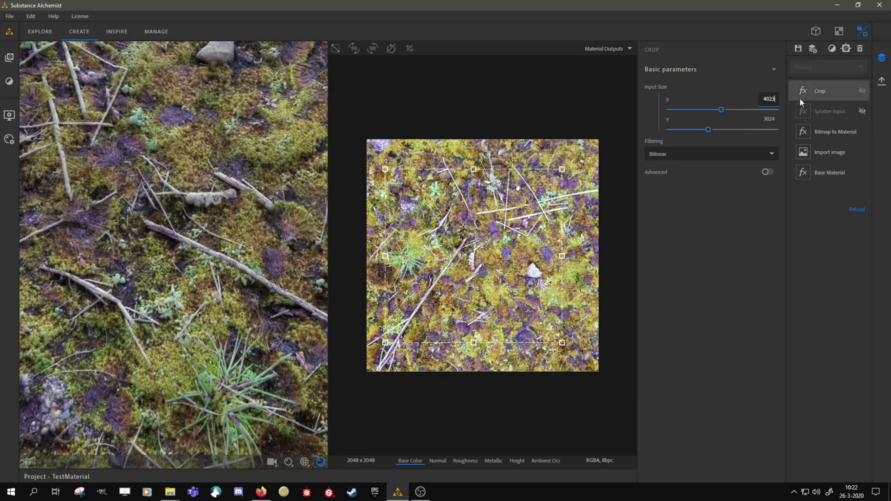
click(817, 35)
drag(637, 210, 668, 210)
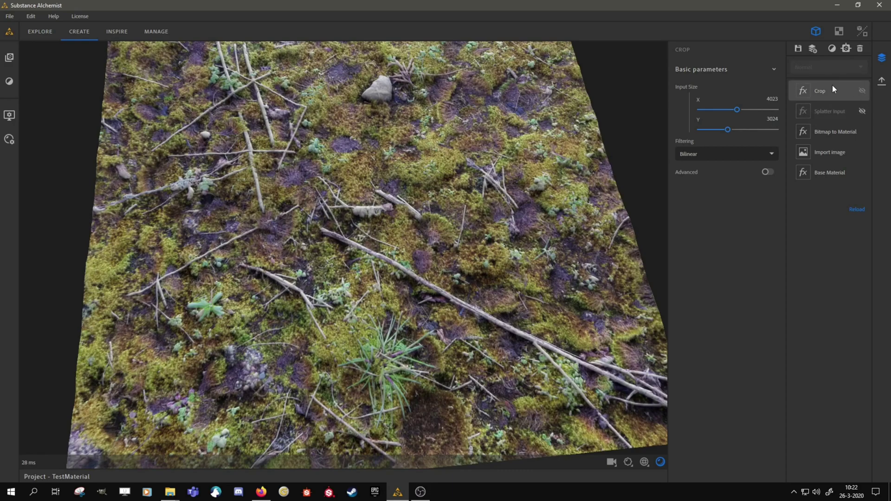
Move the Crop layer between Bitmap to Material and Import Image and expand its crop frame almost to the image edges
drag(832, 86, 832, 140)
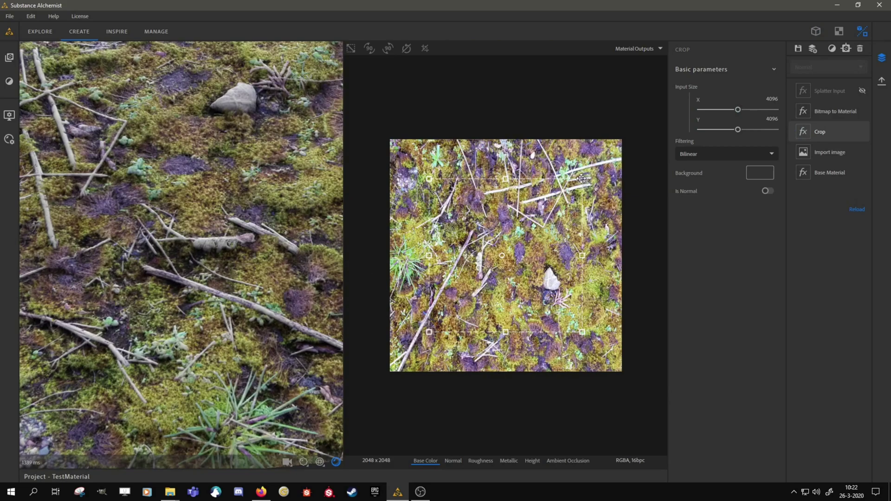
drag(583, 179, 616, 146)
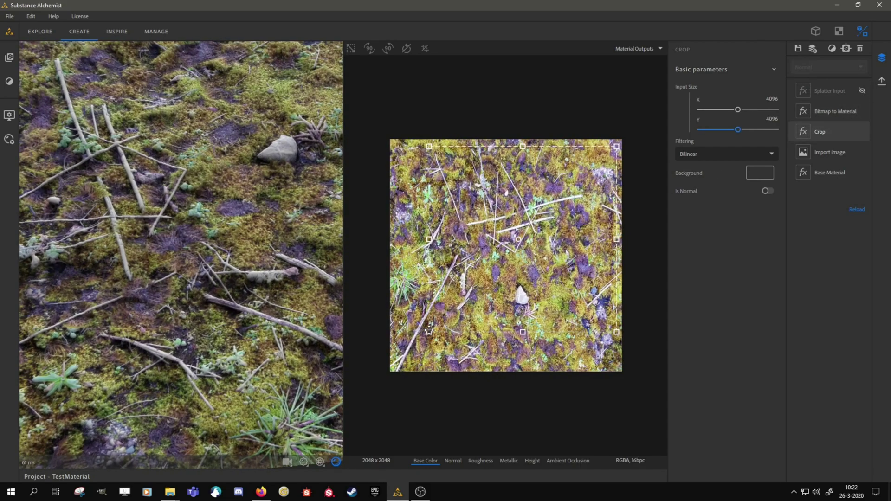
drag(429, 331, 410, 359)
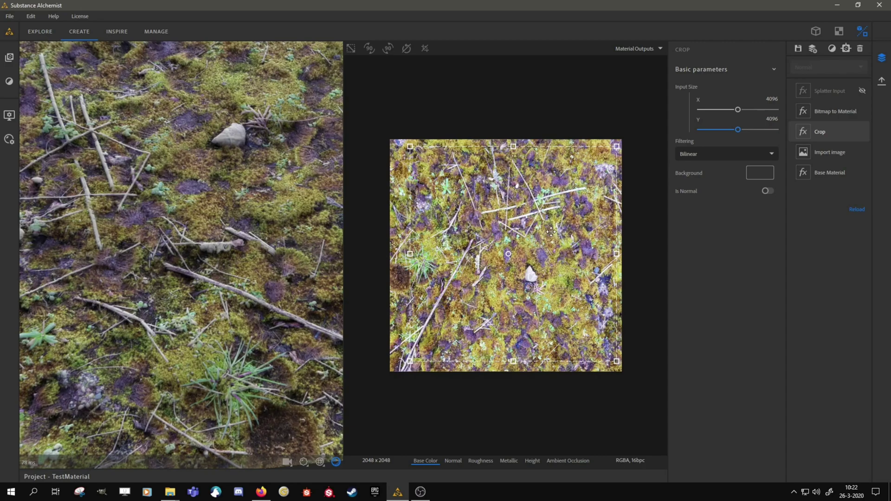
drag(615, 146, 614, 153)
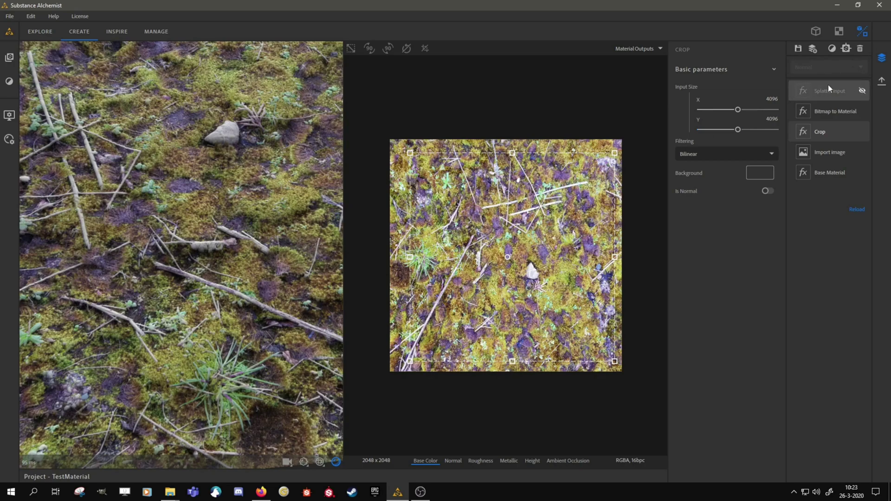
Show Splatter Input again in the 3D view and set its Splat Amount to 6, Rotation Random to 0.19 and Rotation to 0.07
click(821, 30)
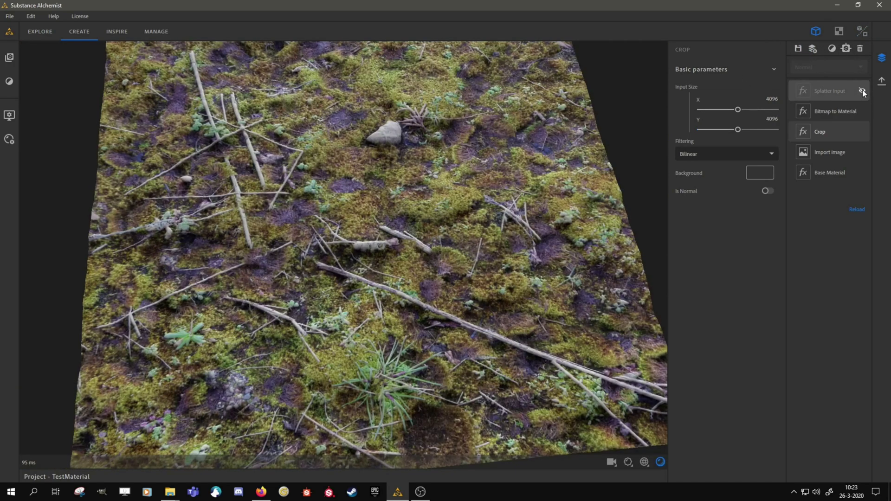
click(862, 91)
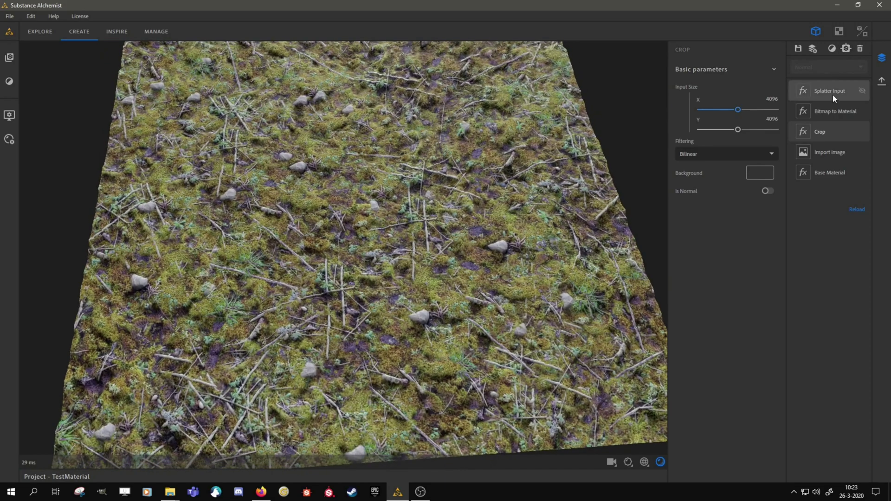
click(833, 93)
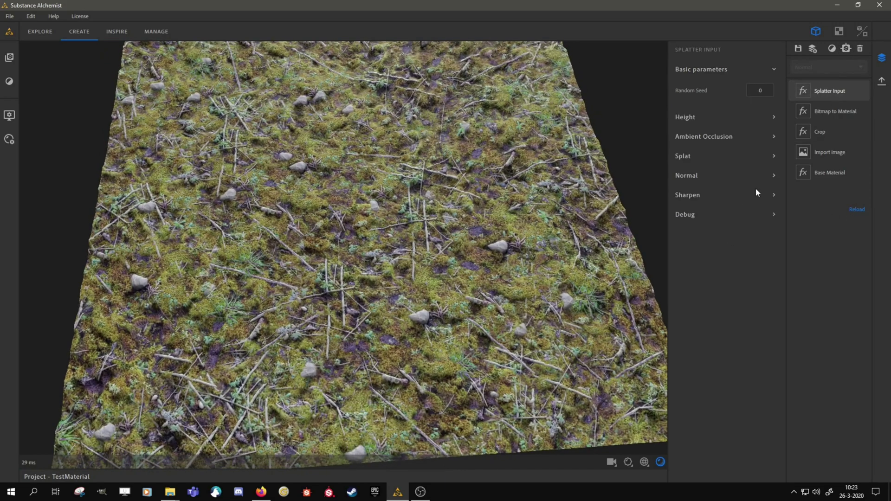
click(692, 155)
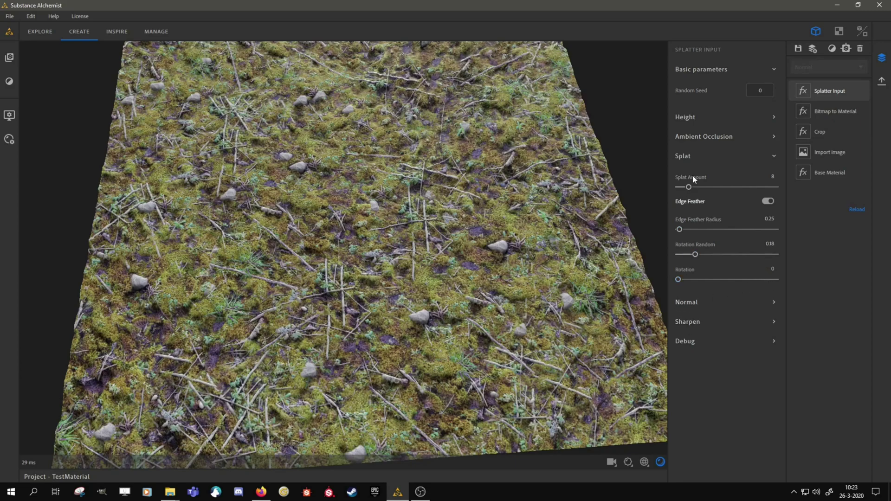
key(BackSpace)
text(6)
key(Return)
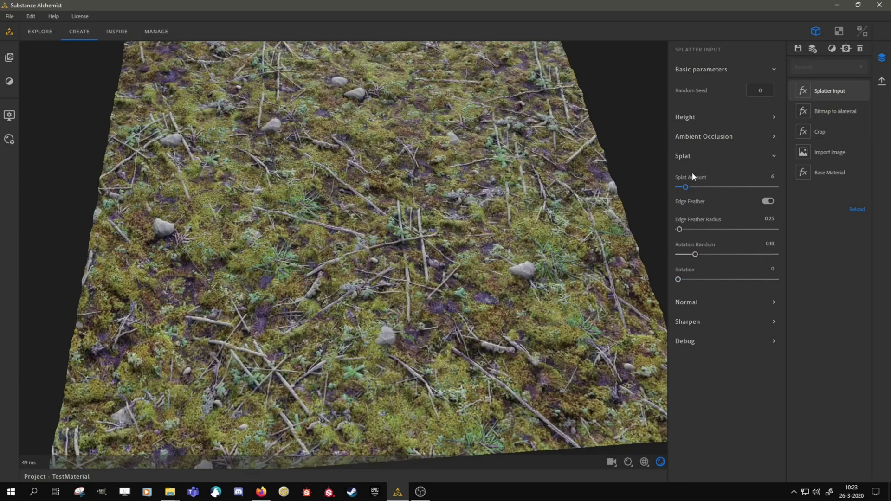
right_drag(466, 333, 614, 349)
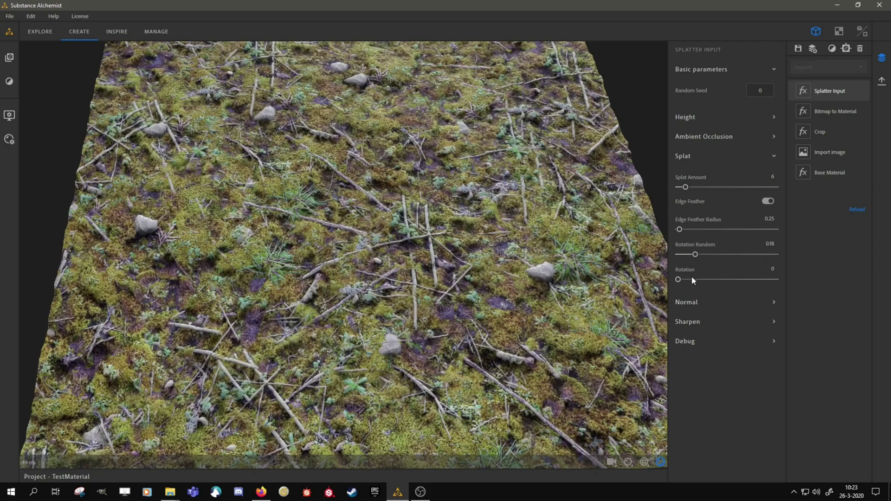
drag(696, 257, 686, 279)
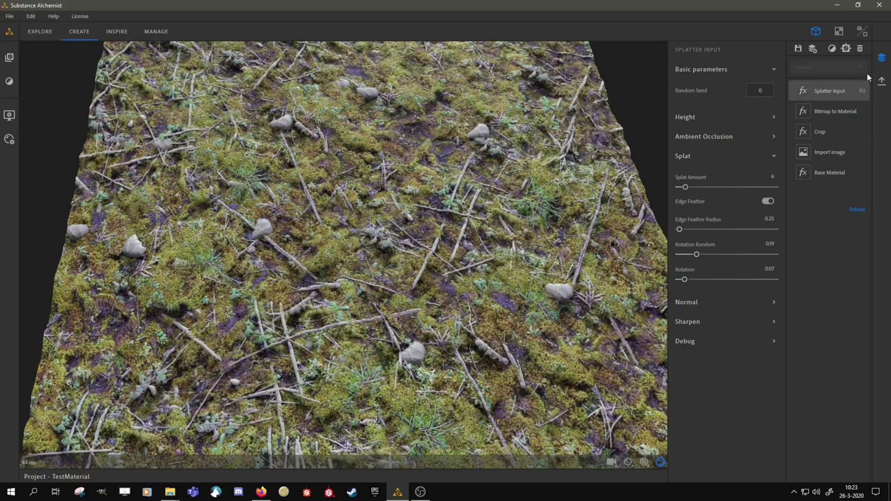
Replace the Import Image layer's photo with 20160510_124621.jpg and inspect the new ground surface
click(820, 157)
mouse_move(487, 297)
mouse_down()
mouse_move(486, 259)
mouse_move(492, 286)
mouse_up()
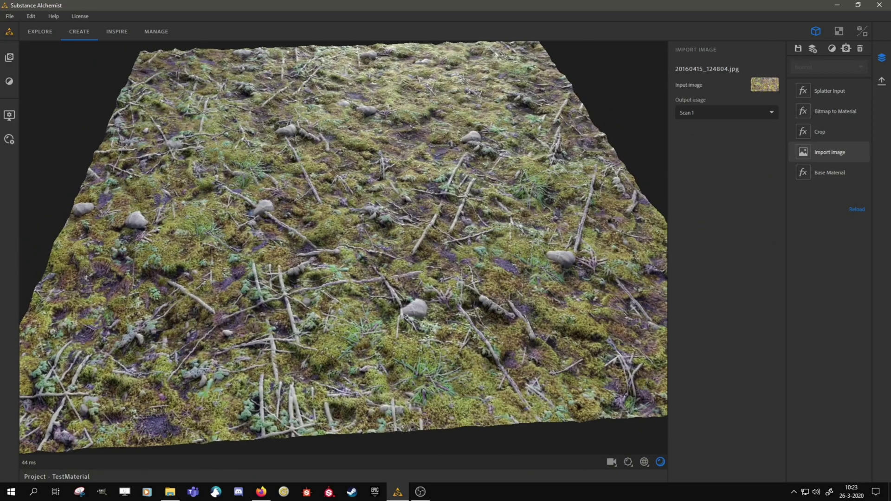
drag(890, 75, 730, 96)
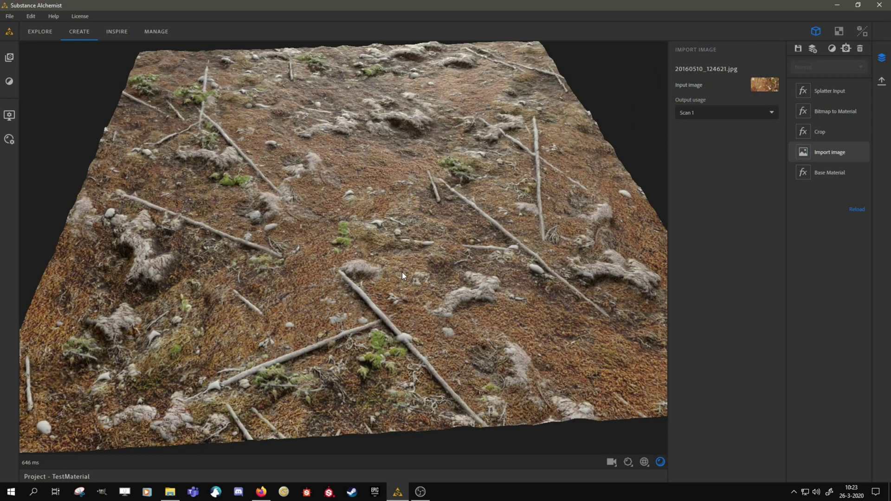
drag(402, 272, 438, 301)
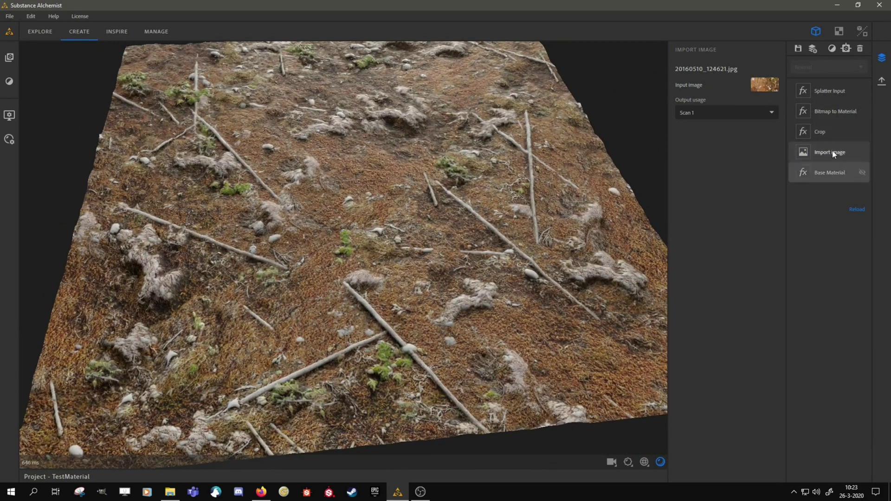
Try a Rotation Random of 0.35 in Splatter Input's Splat settings, inspect the surface and settle on 0.18
click(834, 89)
click(833, 89)
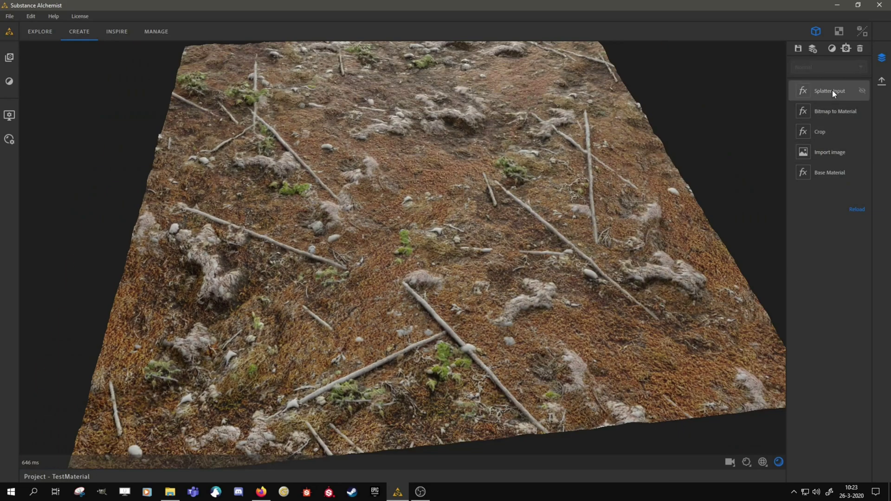
click(824, 93)
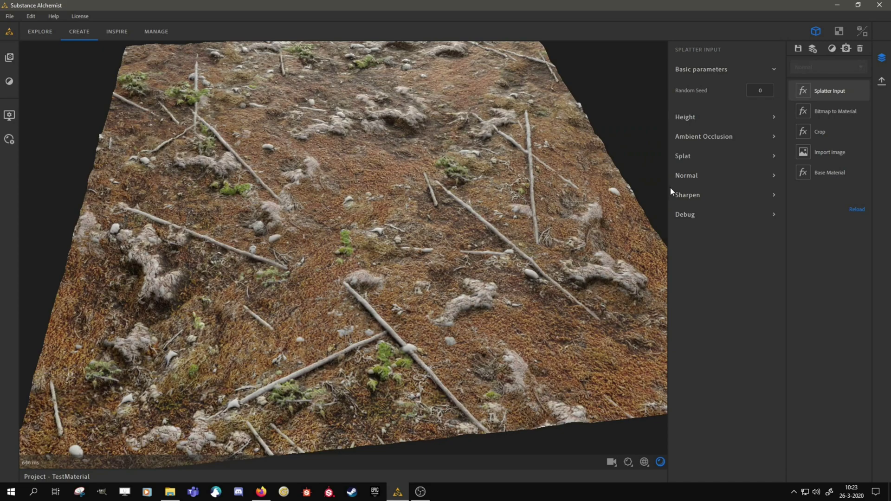
drag(669, 241, 710, 255)
click(687, 156)
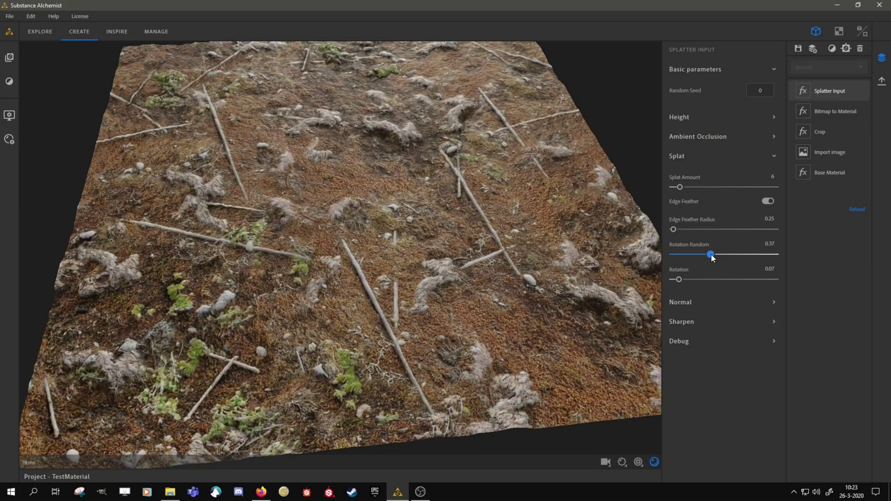
drag(709, 256, 708, 255)
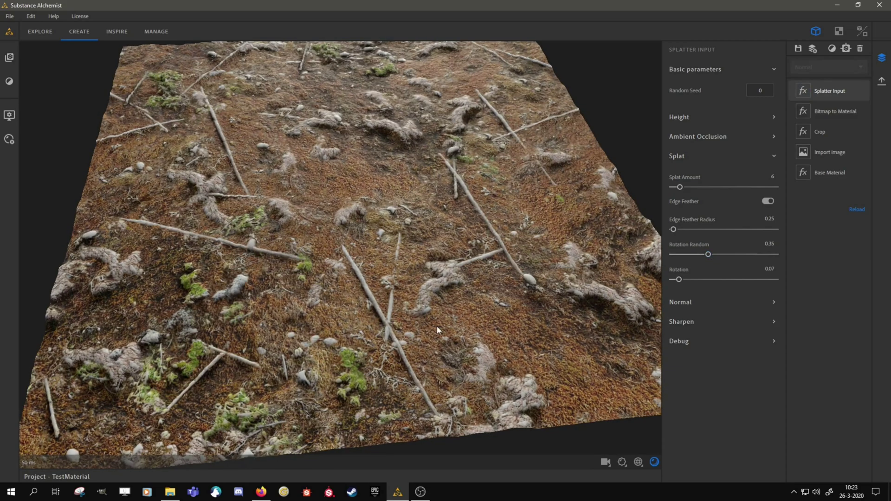
scroll(387, 332, up, 4)
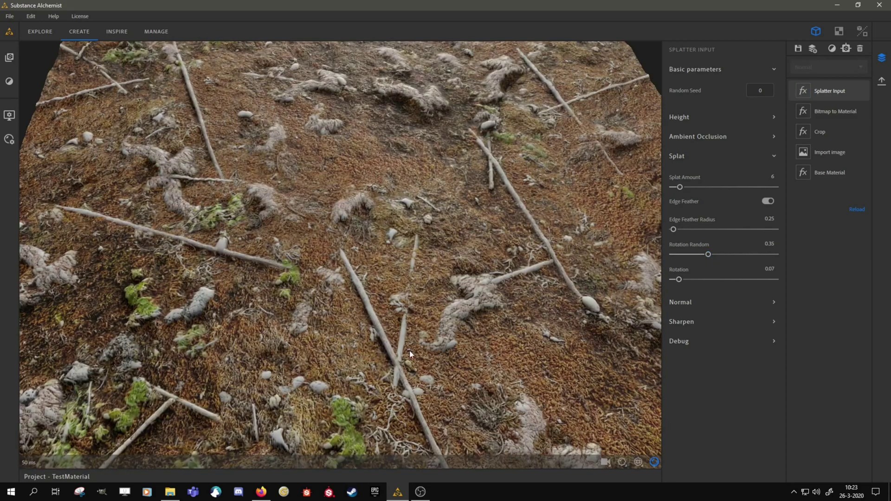
drag(709, 256, 691, 264)
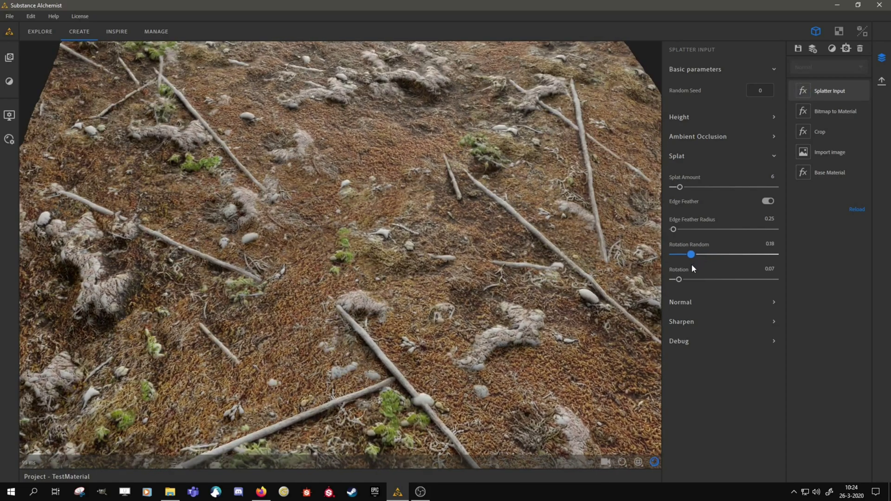
drag(375, 331, 400, 232)
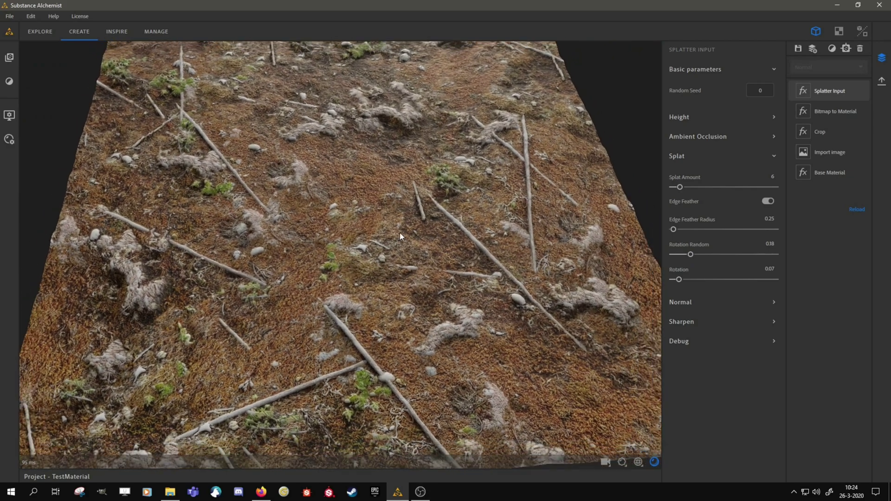
Set Splatter Input's Splat Amount to 8 and inspect the repeated ground pattern from several angles
click(772, 177)
text(8)
key(Return)
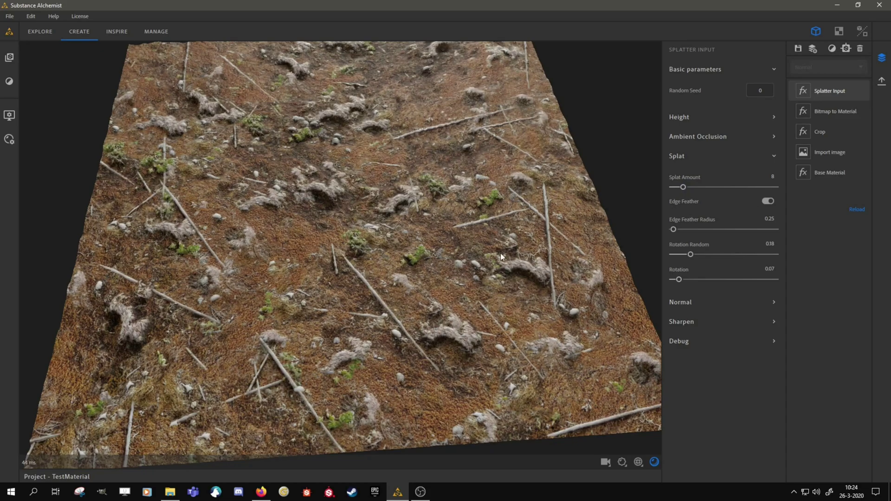
drag(430, 300, 407, 241)
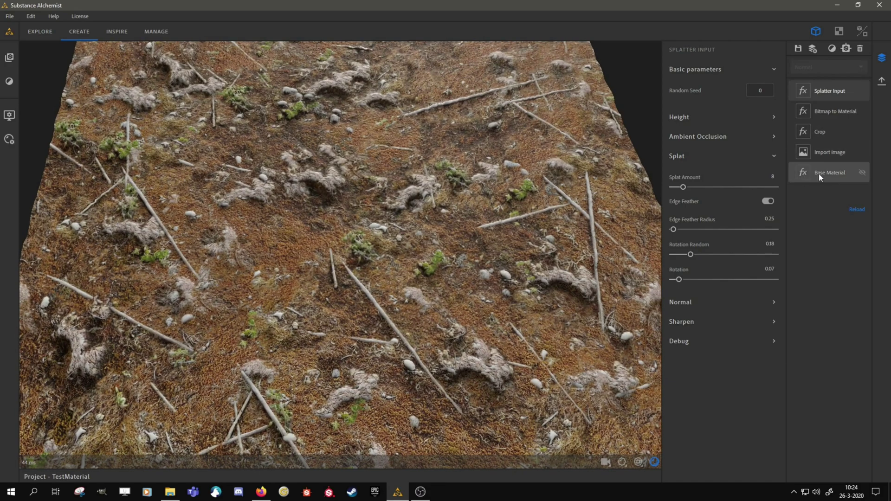
drag(398, 305, 395, 257)
right_drag(395, 257, 425, 317)
scroll(425, 318, down, 4)
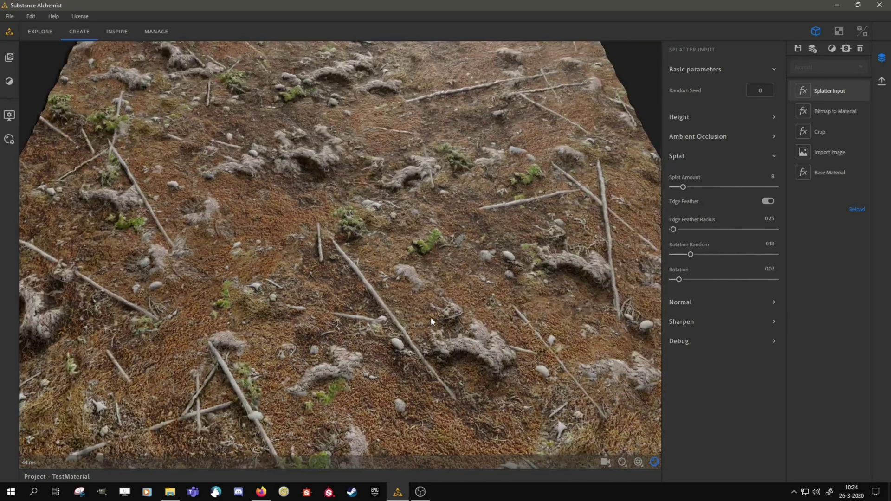
mouse_move(431, 318)
mouse_down()
mouse_move(444, 291)
mouse_move(419, 306)
mouse_up()
scroll(418, 305, up, 2)
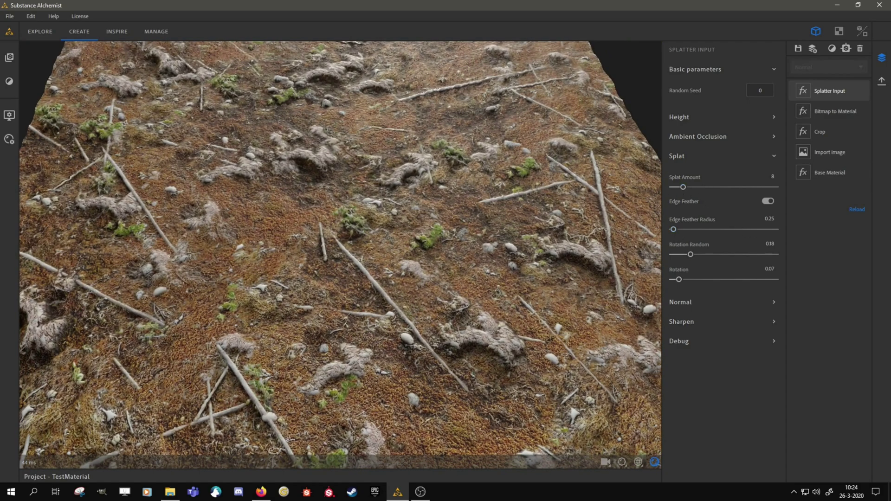
Examine the imported photo's Scan 1 output in the 2D view and compare it with the splattered 3D surface
click(833, 159)
click(839, 31)
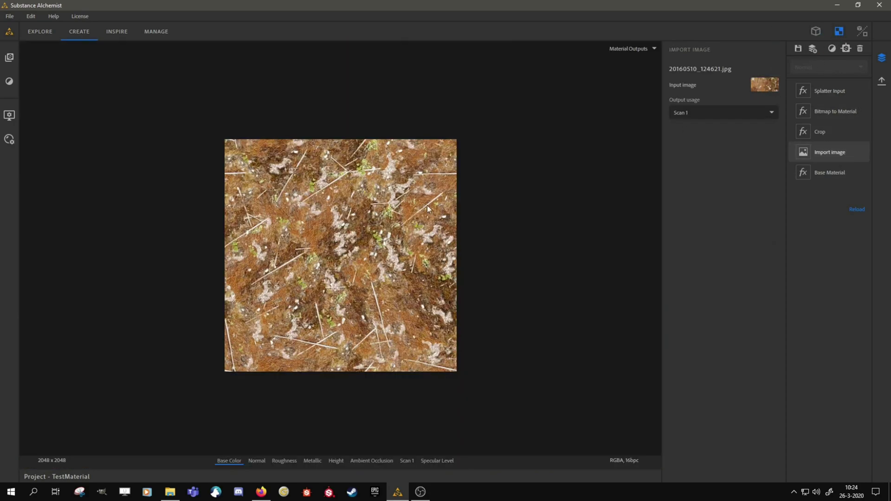
click(412, 461)
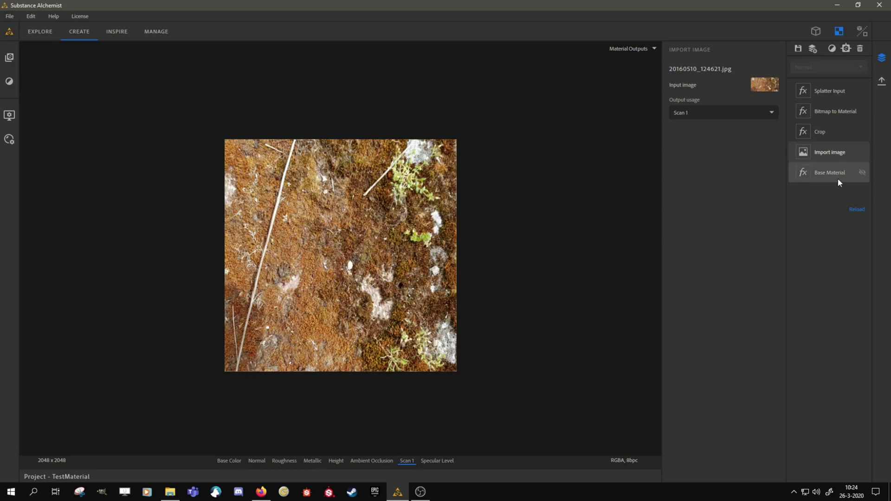
click(830, 158)
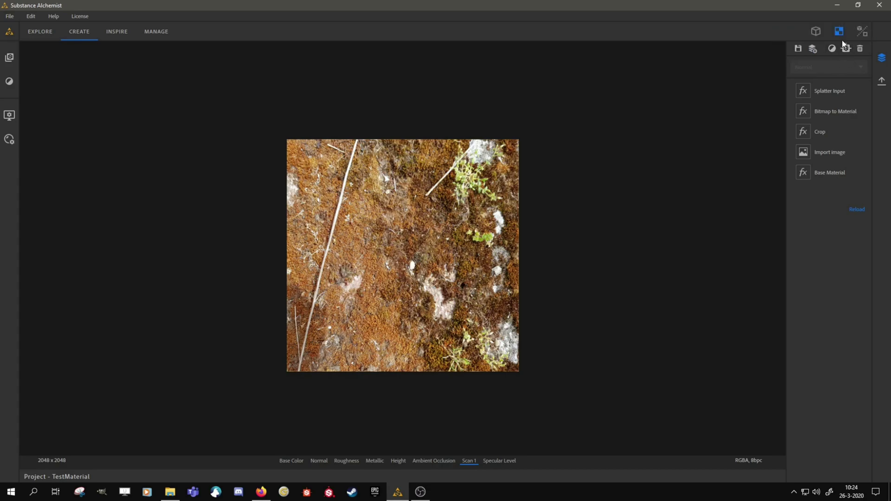
click(820, 31)
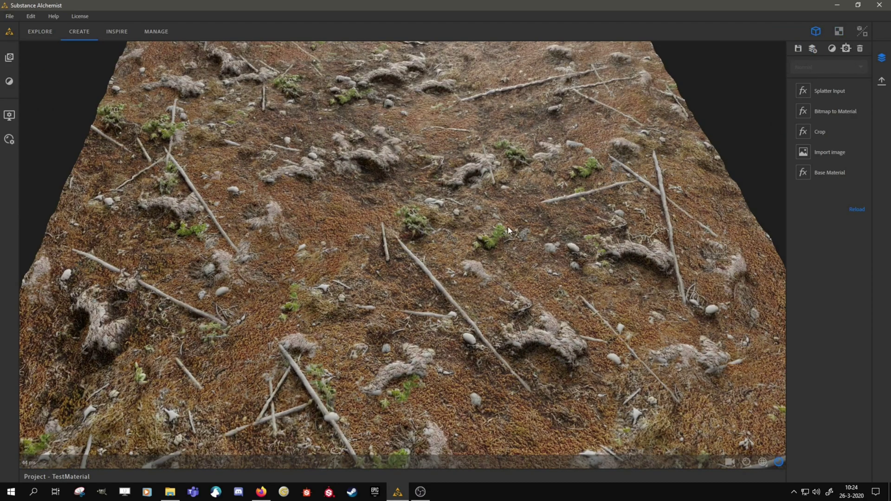
right_drag(523, 244, 504, 210)
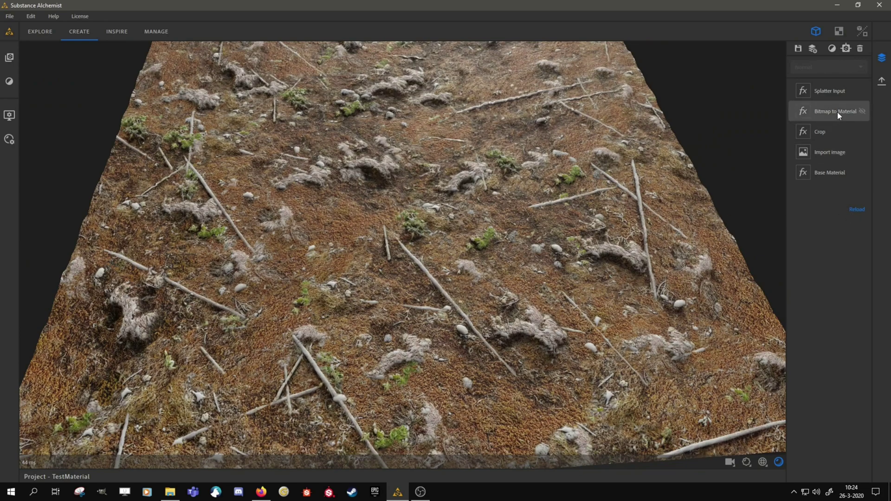
Raise Splatter Input's Splat Amount to 23, inspect the denser surface and fine-tune the amount to 22
click(834, 93)
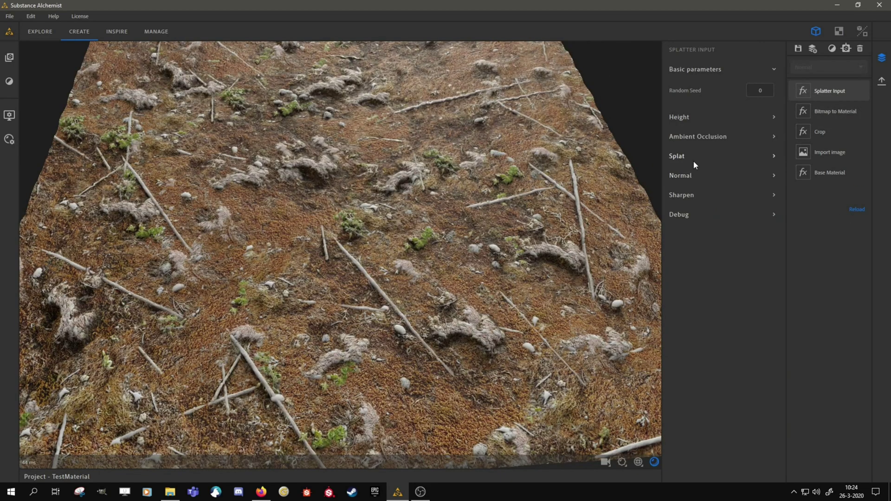
click(693, 157)
drag(683, 187, 708, 187)
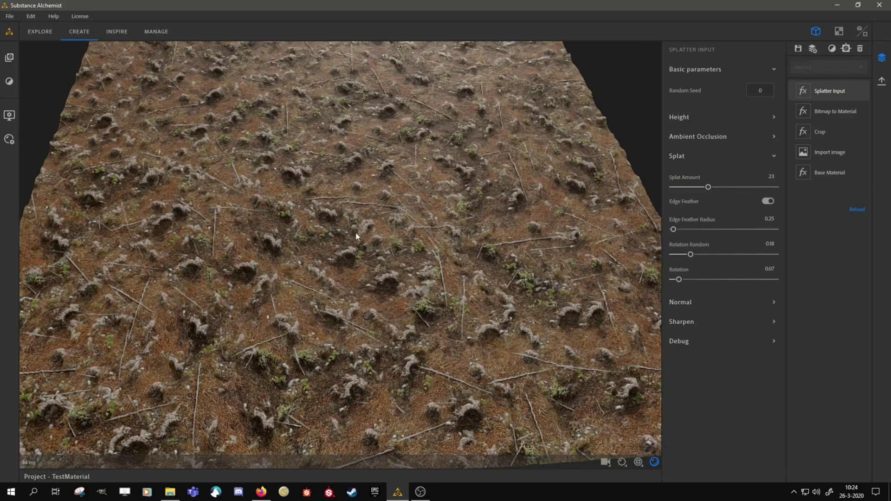
drag(356, 233, 367, 295)
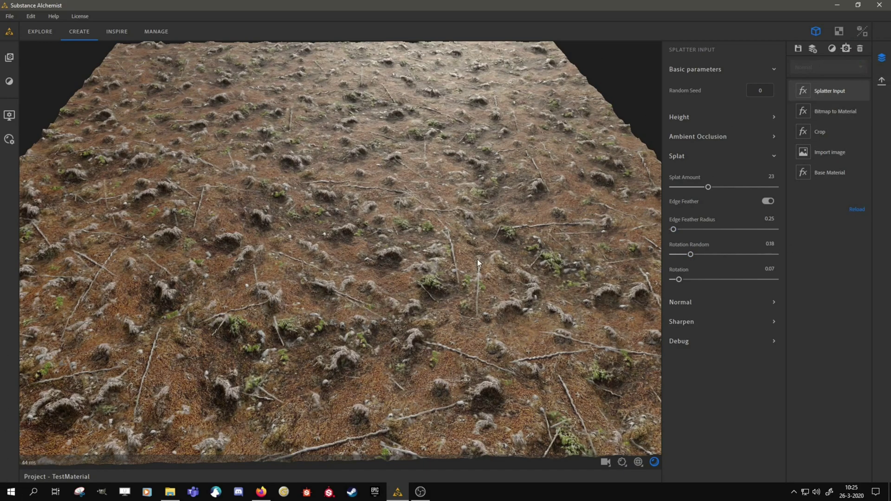
drag(375, 246, 332, 299)
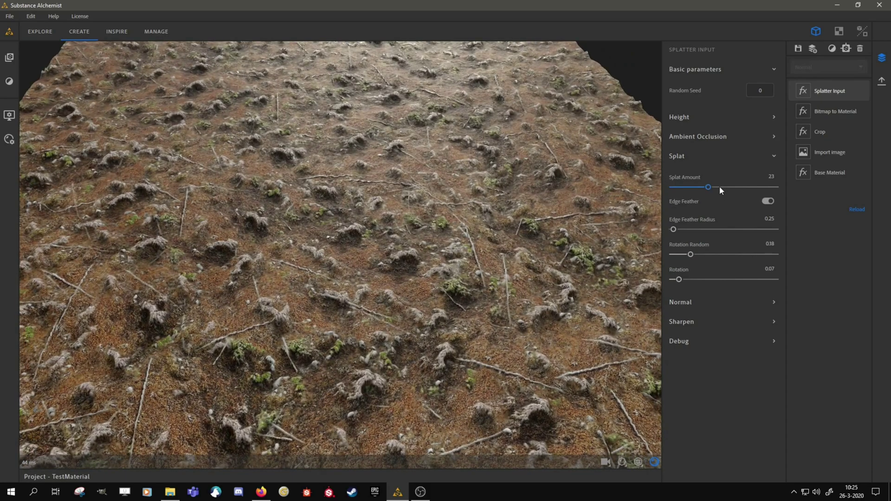
drag(710, 185, 708, 186)
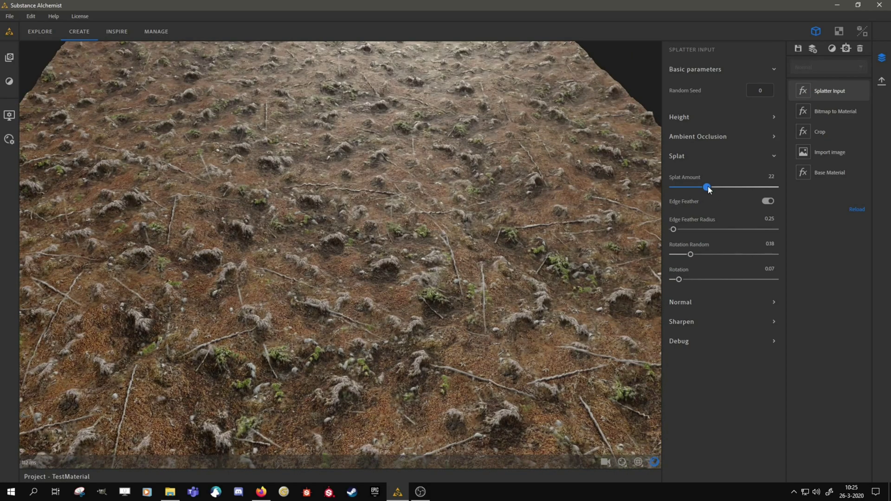
Try lowering Splatter Input's Height Offset Random to 0.59 and return it to 1
click(683, 119)
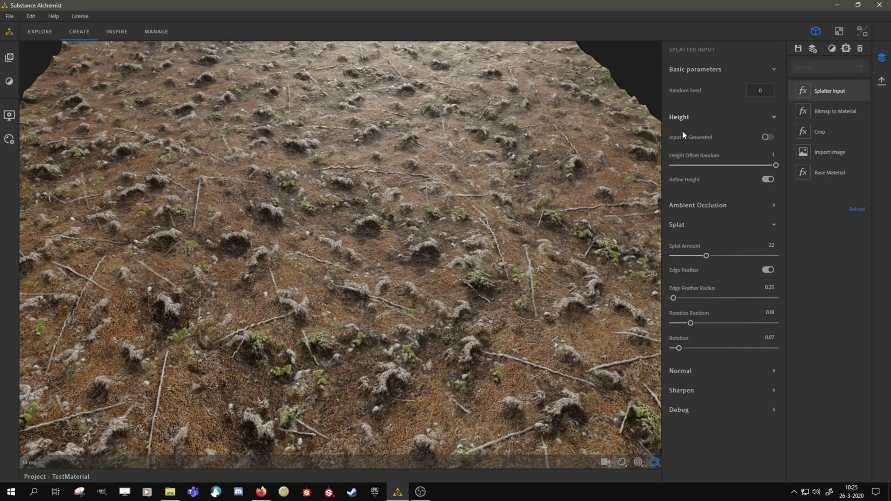
drag(776, 165, 796, 182)
drag(672, 190, 775, 187)
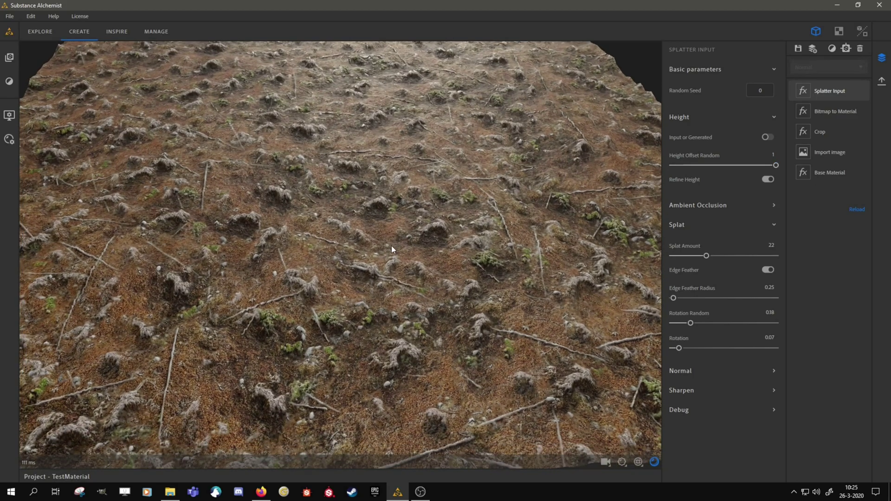
mouse_move(391, 249)
mouse_down()
mouse_move(420, 213)
mouse_move(440, 309)
mouse_move(415, 163)
mouse_move(365, 365)
mouse_move(439, 319)
mouse_move(424, 223)
mouse_move(415, 317)
mouse_move(399, 260)
mouse_up()
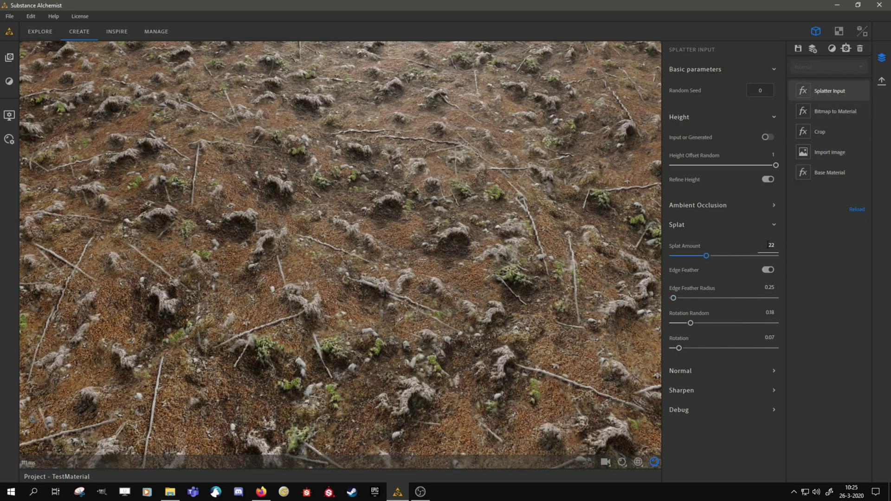
Set Splatter Input's Splat Amount to 12 and inspect the ground surface from several angles
text(12)
key(Return)
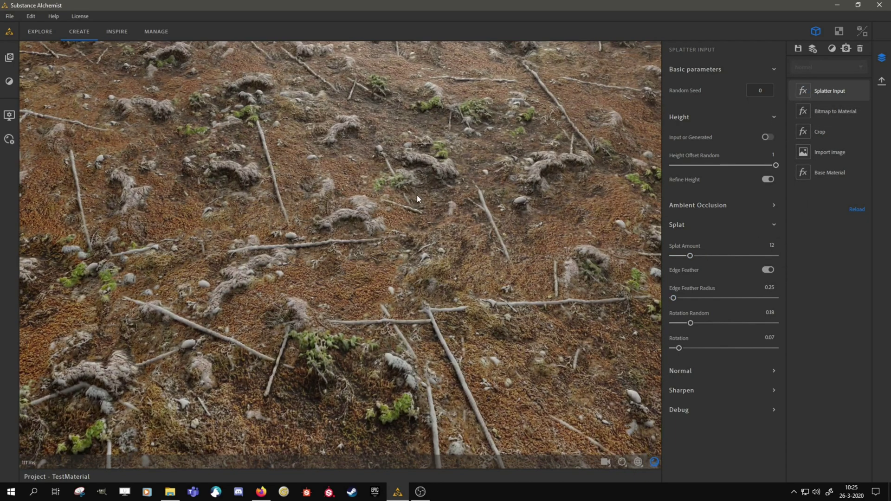
right_drag(417, 199, 397, 72)
drag(398, 72, 419, 164)
middle_drag(419, 164, 423, 199)
drag(423, 195, 427, 166)
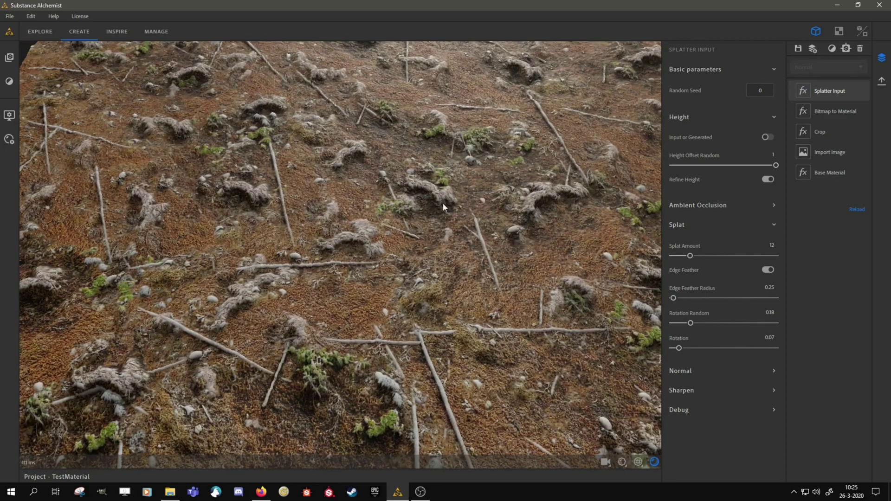
drag(443, 203, 452, 177)
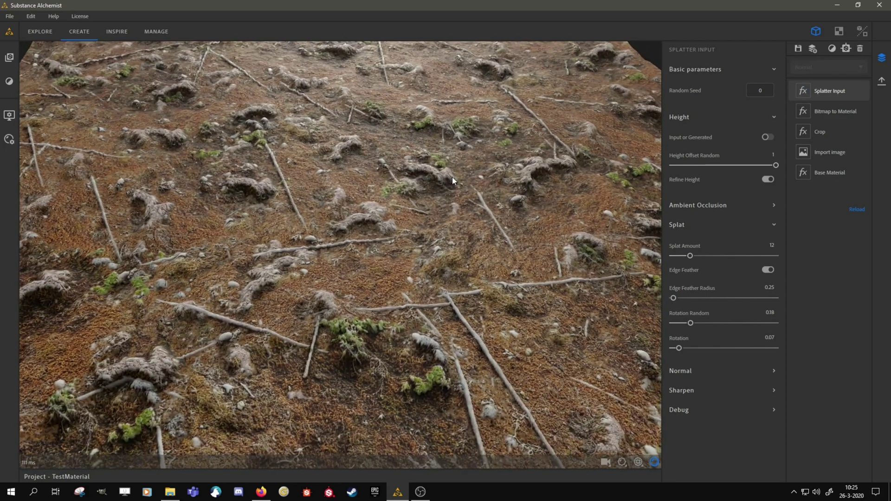
Replace the Import Image layer's photo with 20191020_124536.jpg, compare it with the original photo and inspect the leafy surface
click(826, 155)
drag(890, 113, 764, 94)
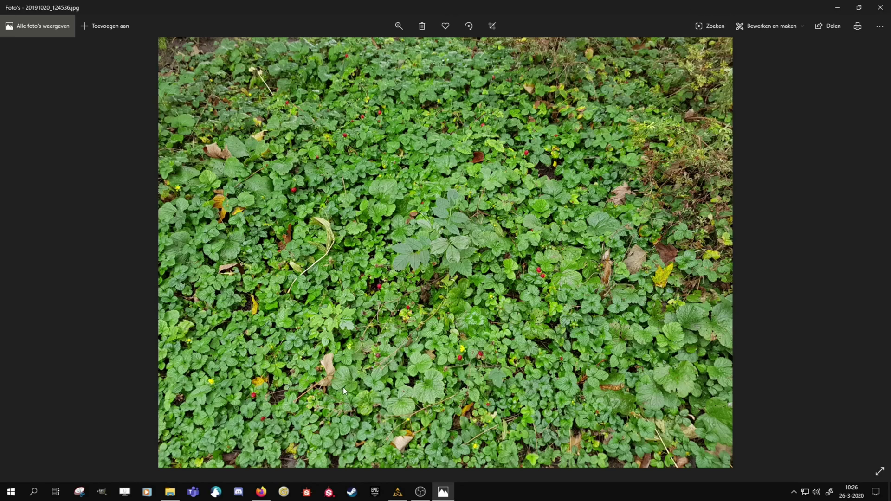
click(838, 7)
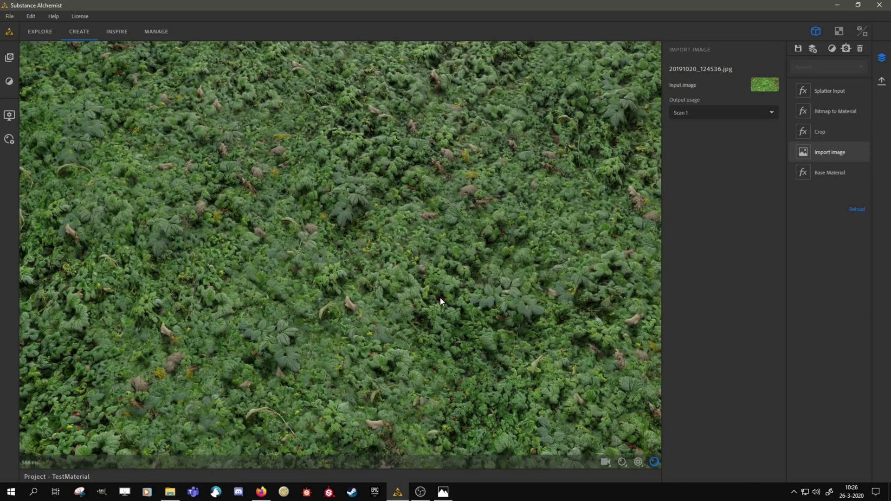
drag(440, 301, 458, 214)
drag(402, 261, 399, 276)
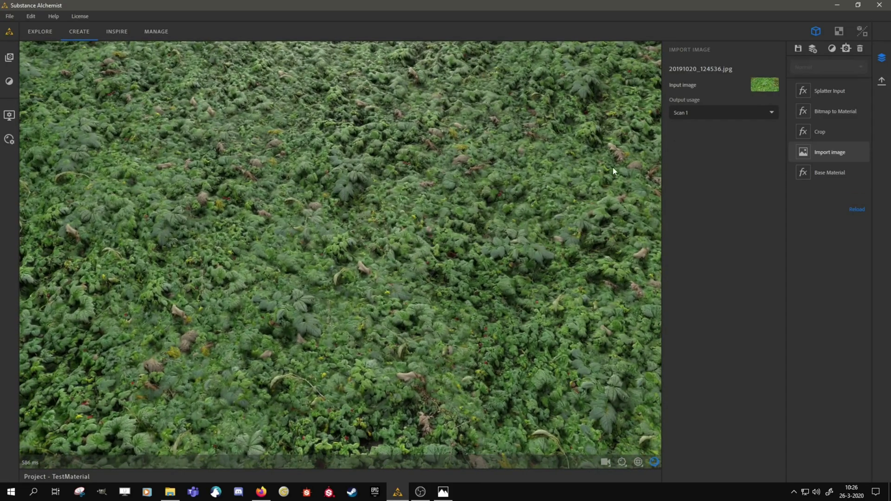
Hide the Splatter Input layer and examine the leafy ground material without splatting
click(861, 90)
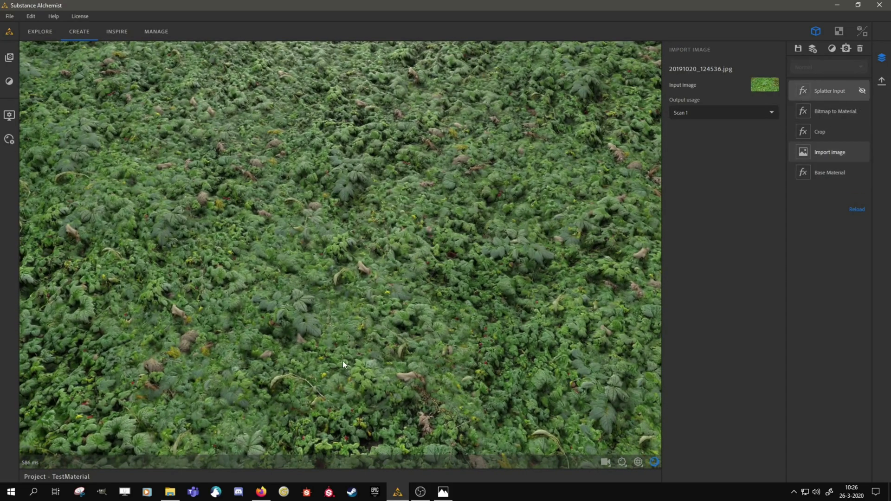
drag(405, 301, 375, 344)
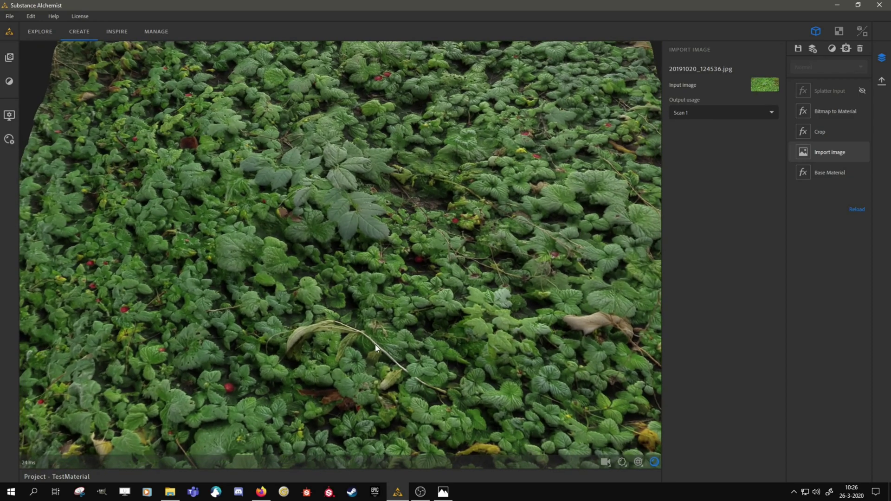
drag(397, 274, 389, 199)
drag(322, 342, 327, 297)
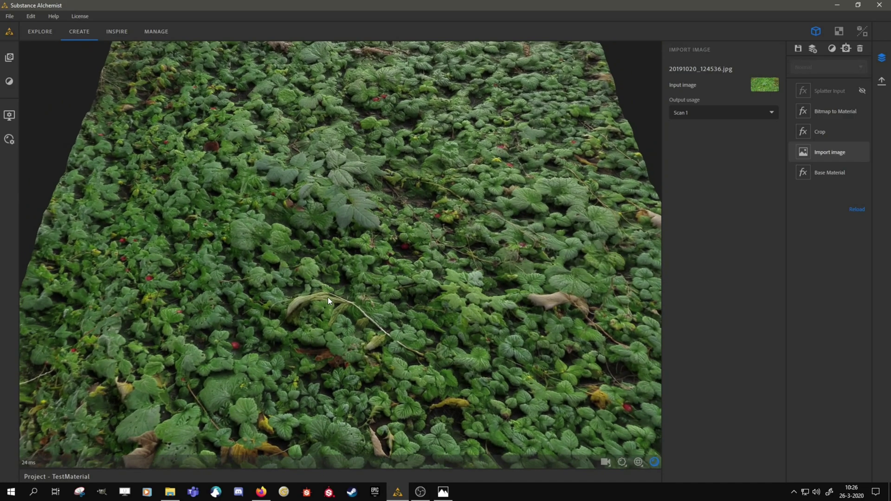
Show Splatter Input again and set its Splat Amount to 5 for the leafy ground
click(834, 91)
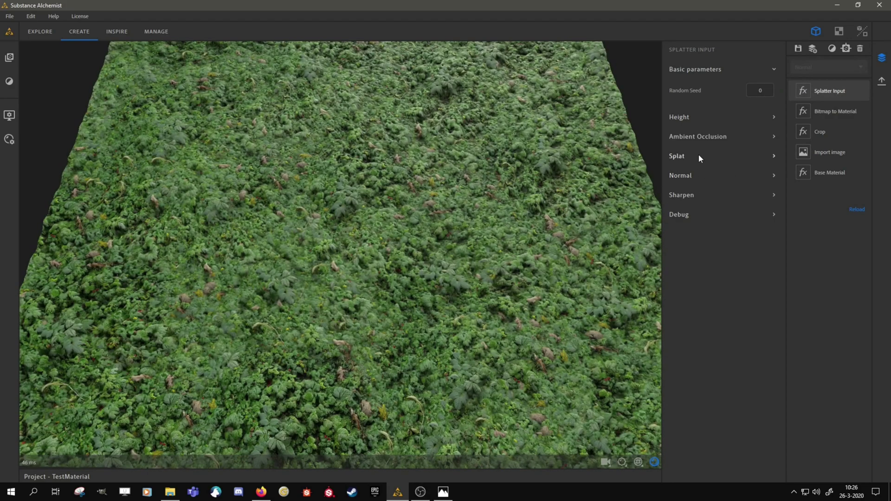
click(693, 155)
drag(691, 188, 682, 188)
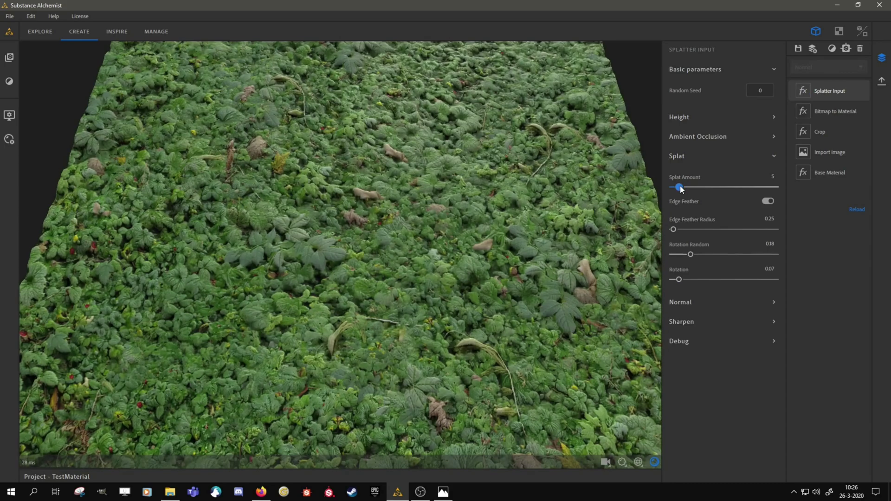
Set Splatter Input's Splat Amount to 2 for the leafy ground and look over the Sharpen settings
click(762, 178)
text(2)
key(Return)
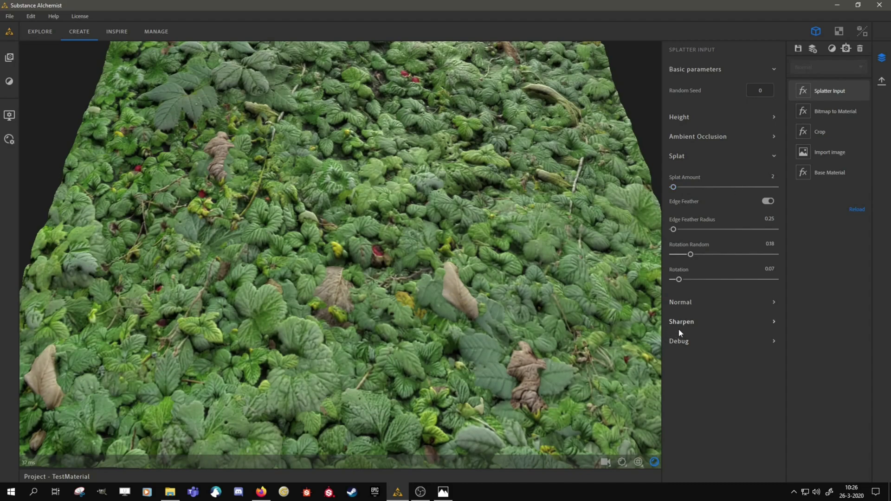
click(687, 341)
click(697, 338)
click(689, 323)
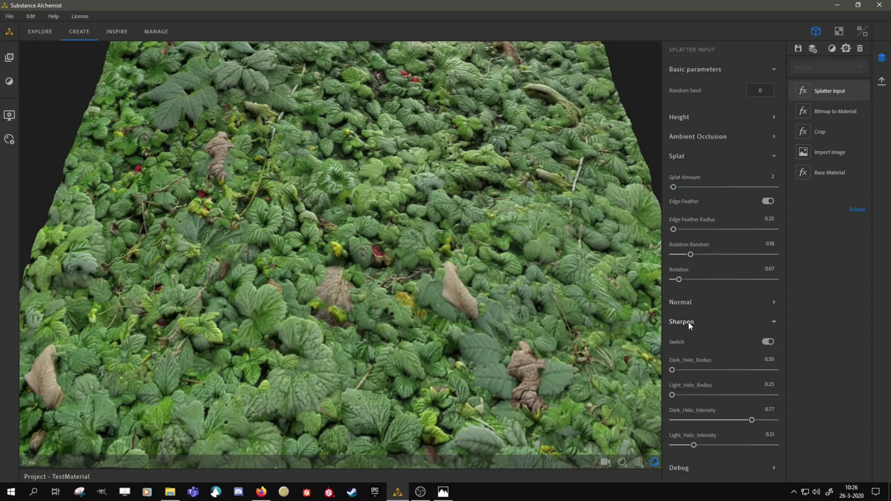
click(689, 322)
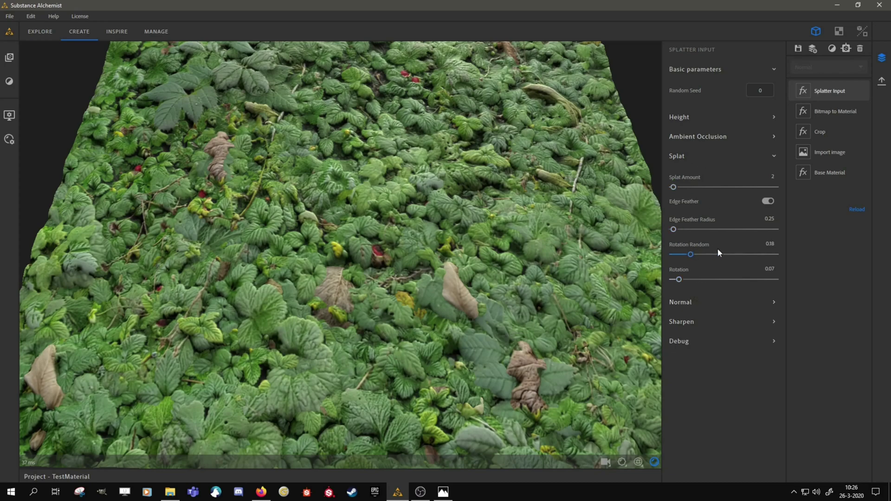
Compare the leafy surface up close with Splatter Input's Edge Feather disabled and enabled
click(769, 201)
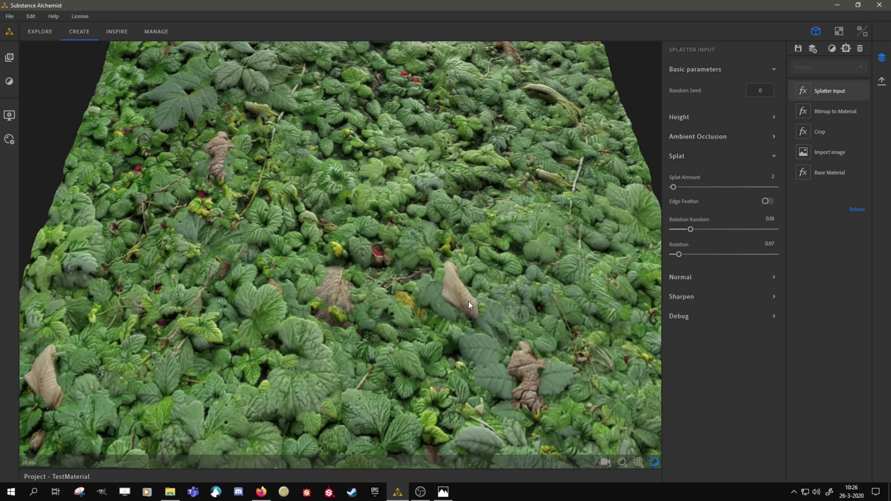
scroll(448, 316, down, 1)
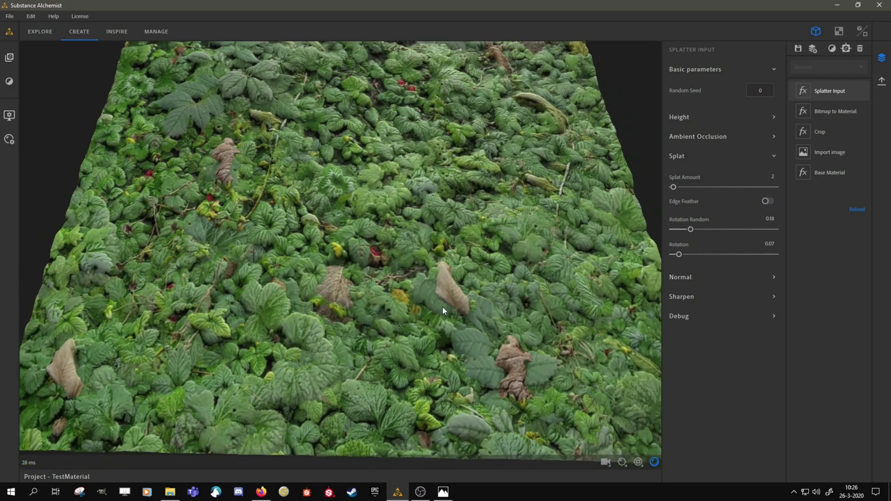
scroll(461, 236, up, 5)
middle_drag(484, 308, 480, 302)
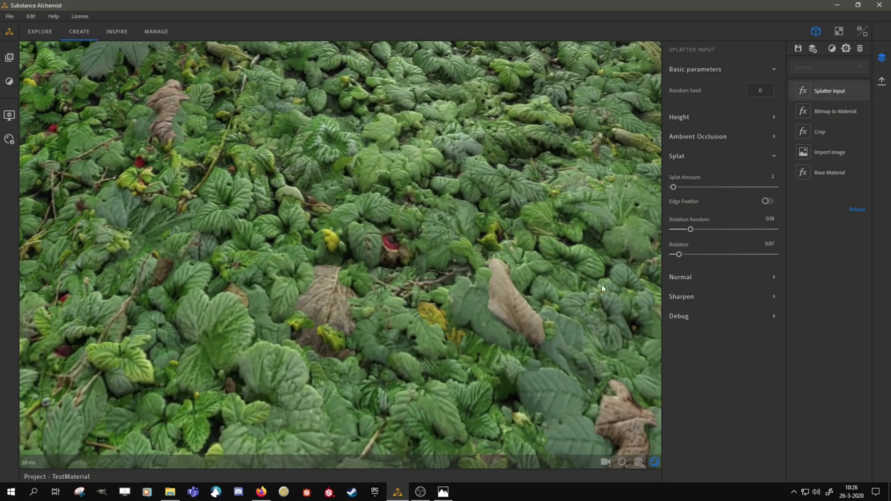
click(766, 202)
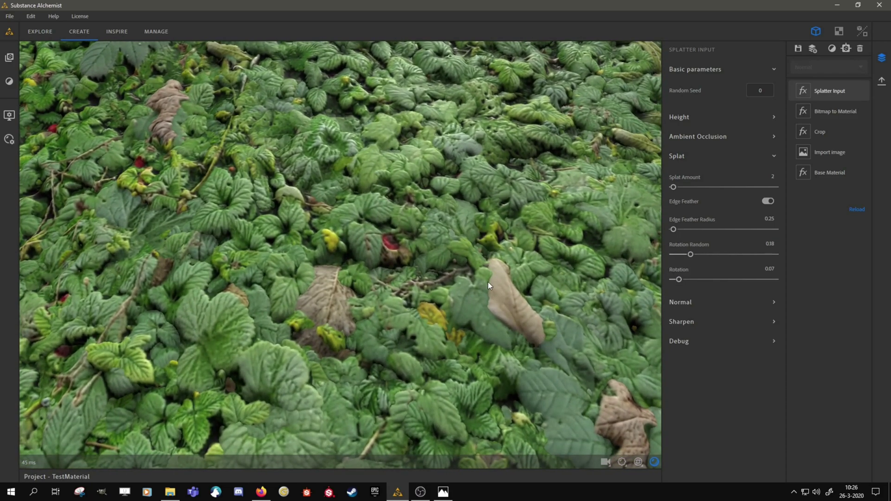
Set the Edge Feather Radius to 0.5 and compare the leaf blending with Edge Feather off and on
click(769, 217)
text(0.5)
key(Return)
click(769, 201)
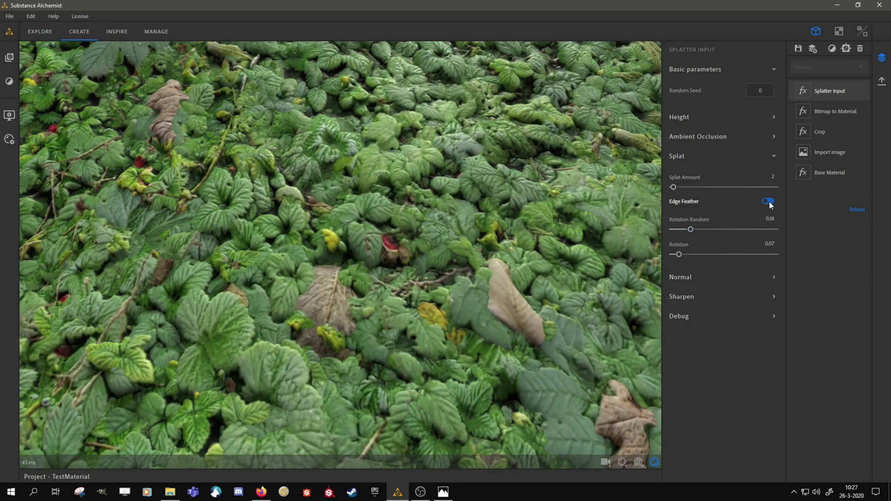
click(769, 202)
Set Splatter Input's Splat Amount to 16 and inspect the leafy ground from several angles
drag(508, 329, 466, 175)
click(770, 178)
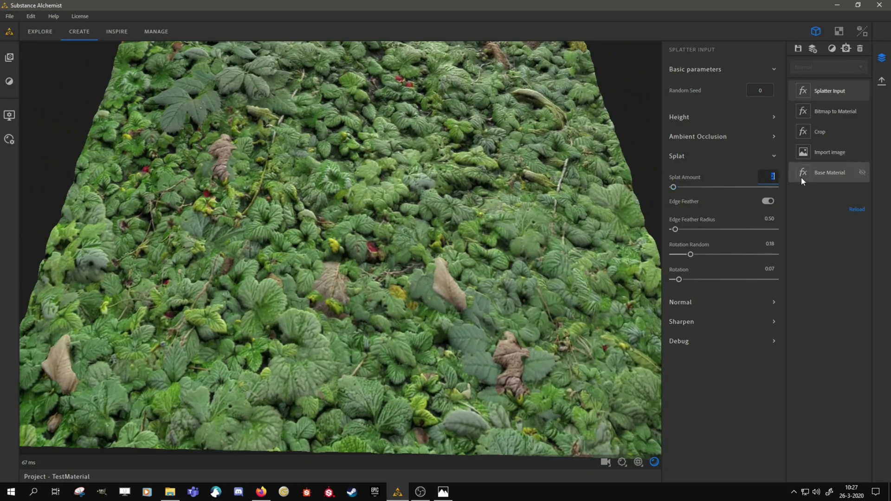
text(16)
key(Return)
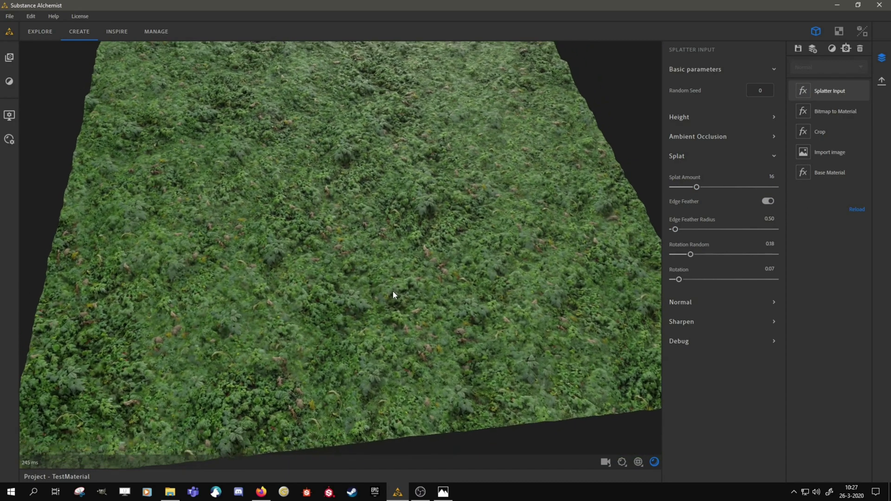
right_drag(393, 291, 458, 392)
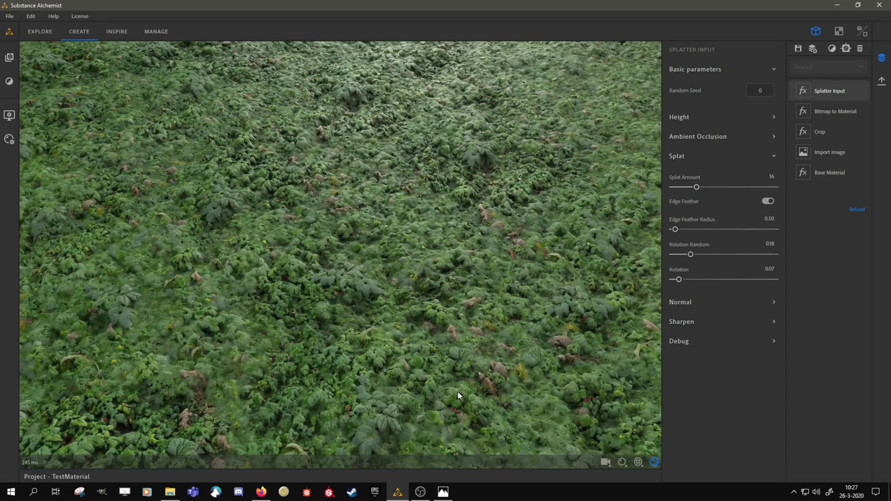
drag(458, 391, 483, 374)
drag(465, 313, 404, 258)
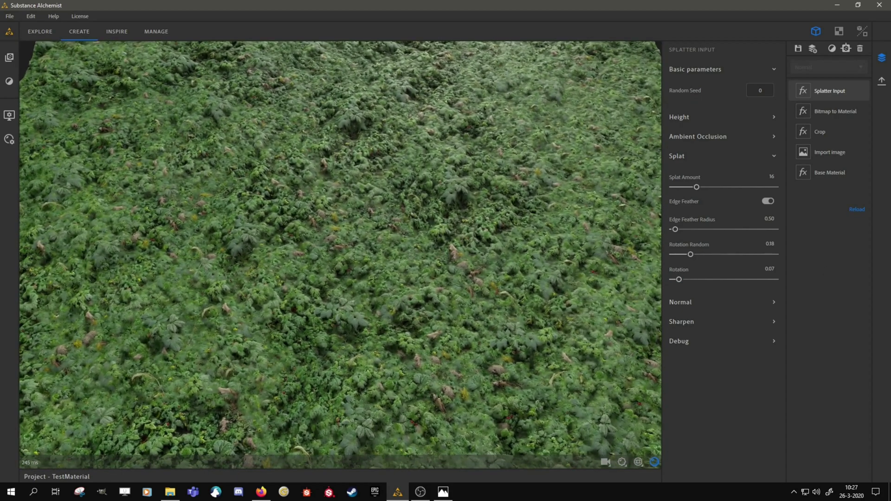
Close the photo viewer and replace the Import Image layer's photo with 20200111_143055.jpg
click(813, 152)
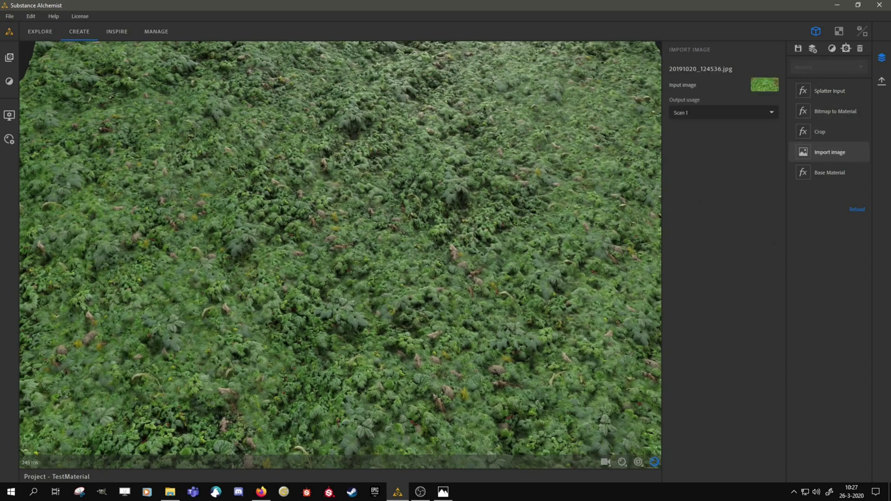
key(alt+Tab)
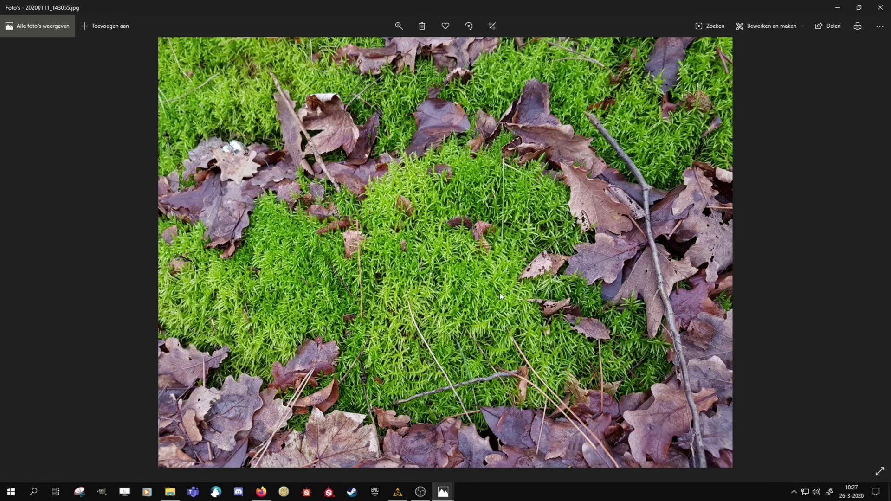
click(880, 8)
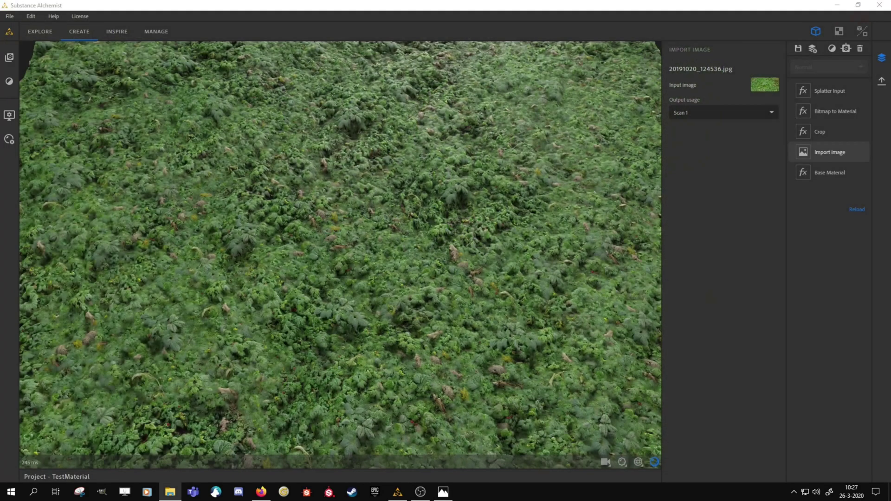
drag(682, 140, 722, 90)
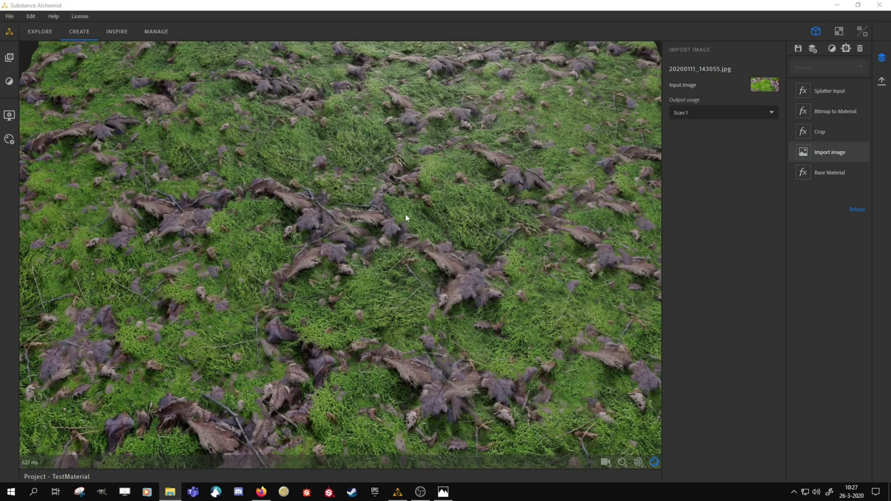
click(405, 214)
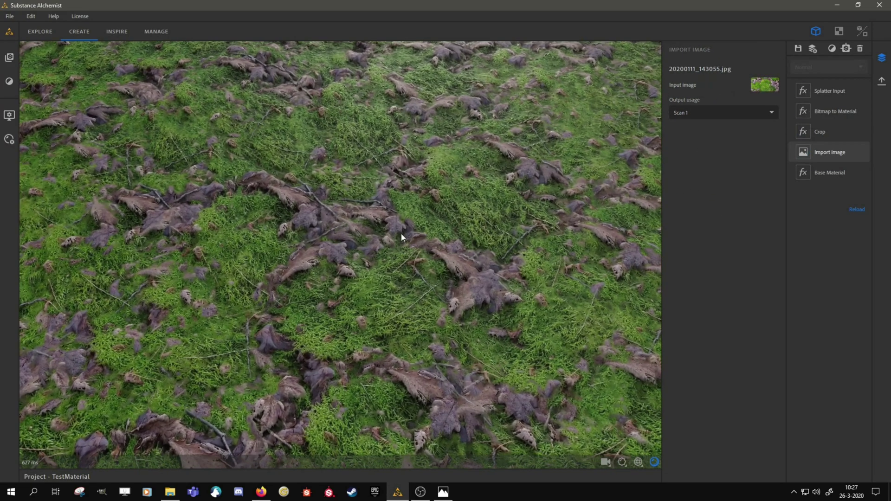
Examine the moss and fallen-leaf surface from afar, at a low angle and up close
scroll(401, 233, down, 4)
scroll(400, 254, up, 2)
scroll(400, 254, down, 3)
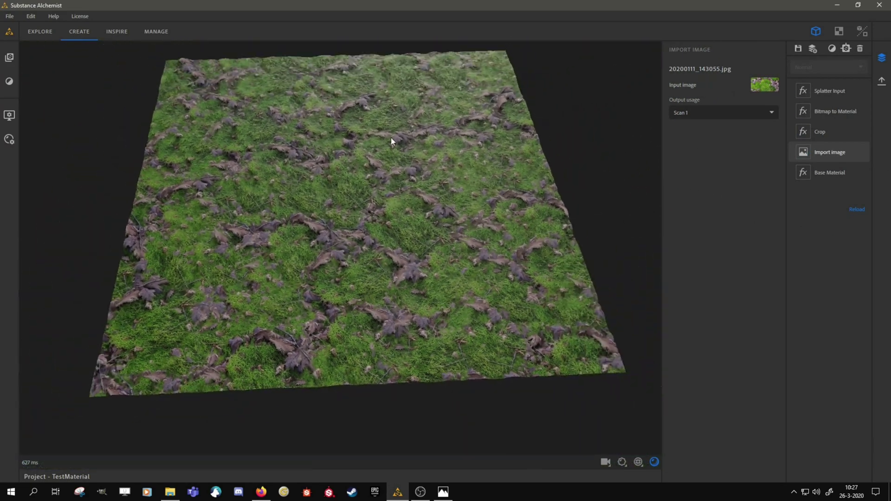
scroll(391, 137, up, 8)
scroll(368, 185, down, 3)
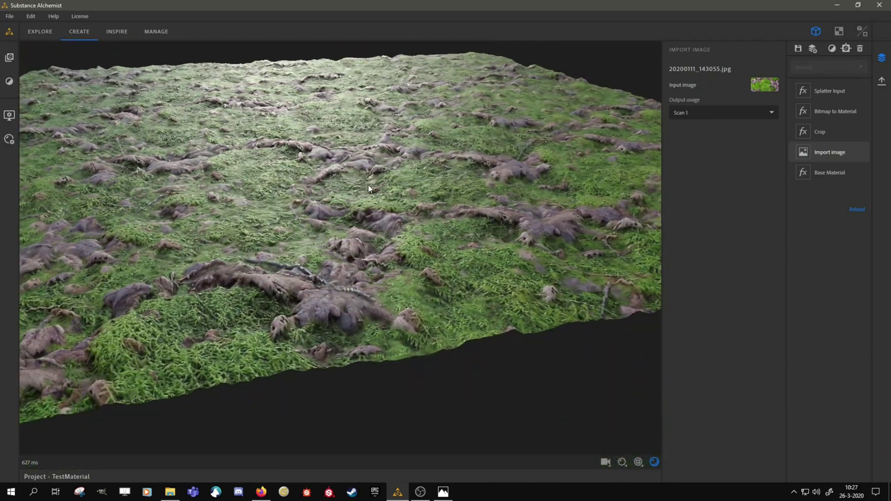
scroll(348, 226, up, 5)
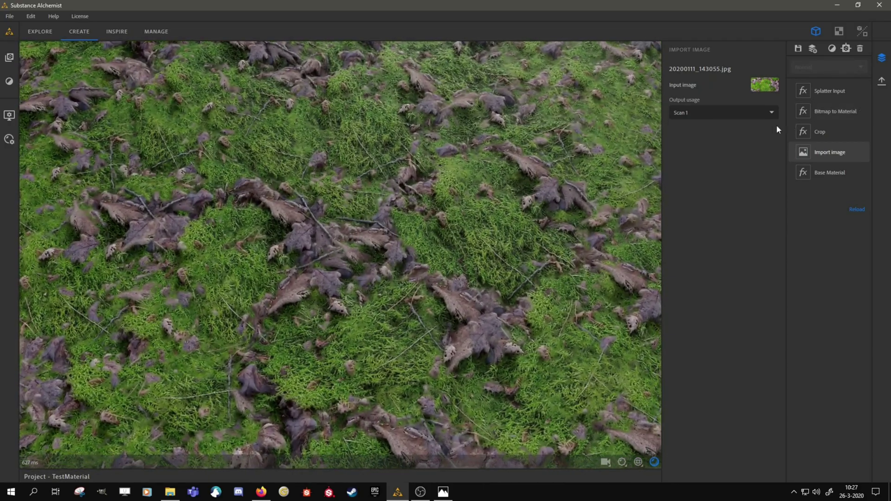
scroll(513, 197, down, 2)
scroll(536, 330, up, 5)
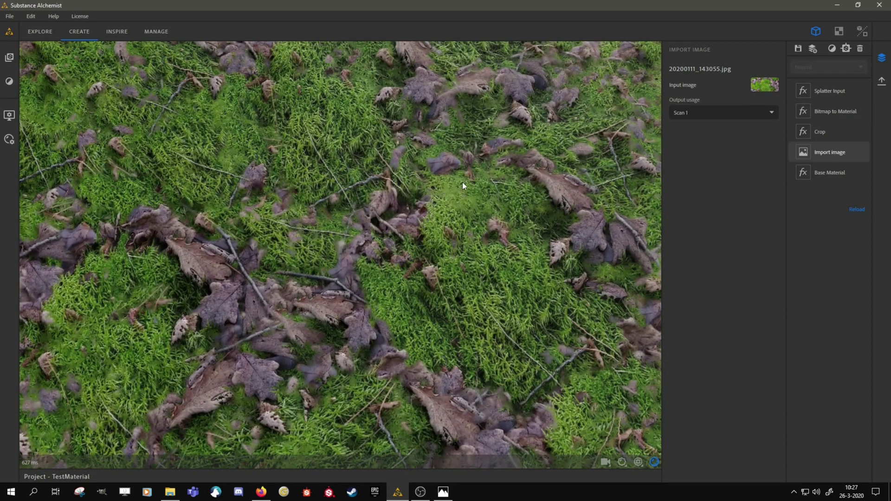
Try an Edge Feather Radius of 0.25 on Splatter Input, and set it to 0.12 for the moss and leaves
click(834, 91)
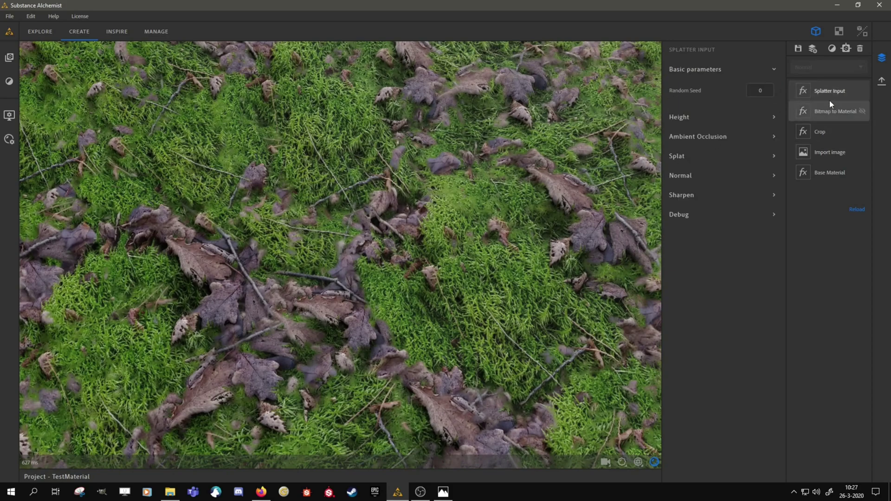
click(676, 155)
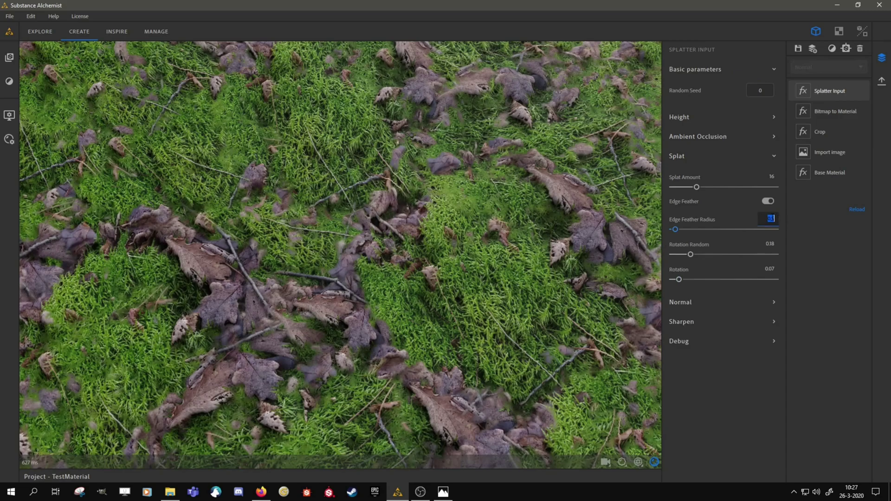
text(0.25)
key(Return)
click(776, 218)
text(12)
key(Return)
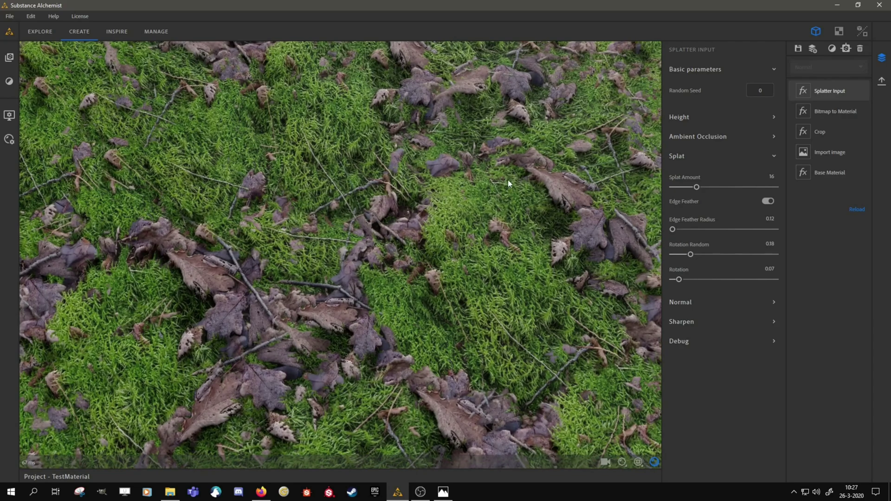
Compare the moss and leaf surface with Edge Feather off and on, and view it from farther away
click(769, 201)
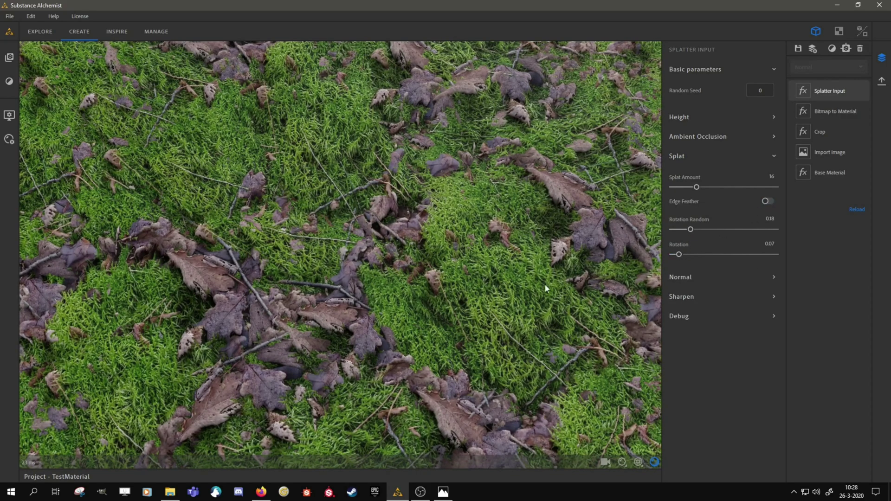
click(767, 202)
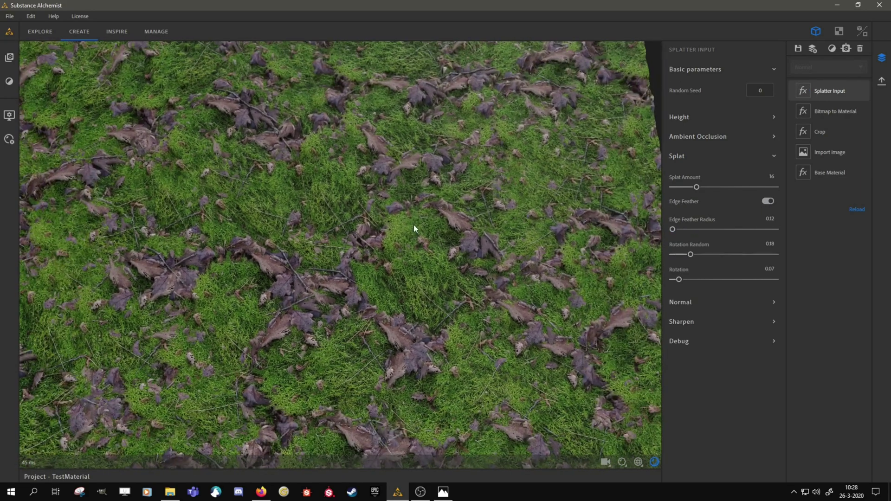
drag(414, 224, 424, 265)
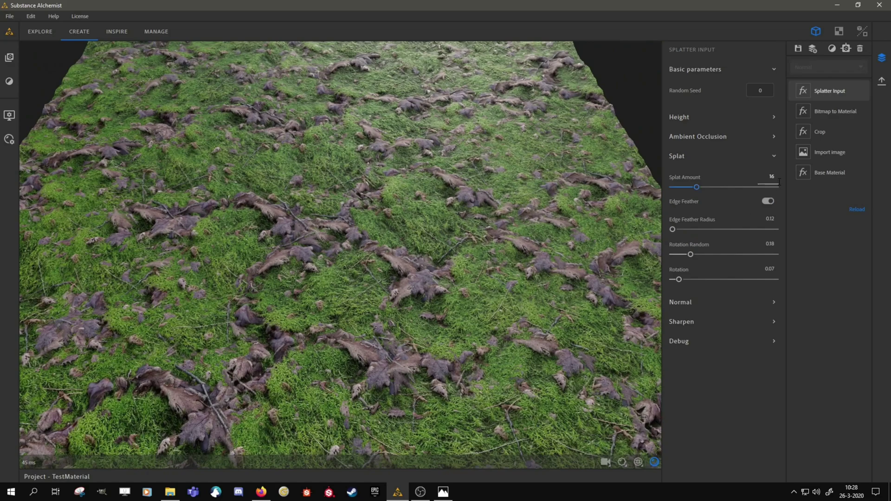
Try a Splat Amount of 32 with Height Offset Random at 1, and return the Splat Amount to 16
text(32)
key(Return)
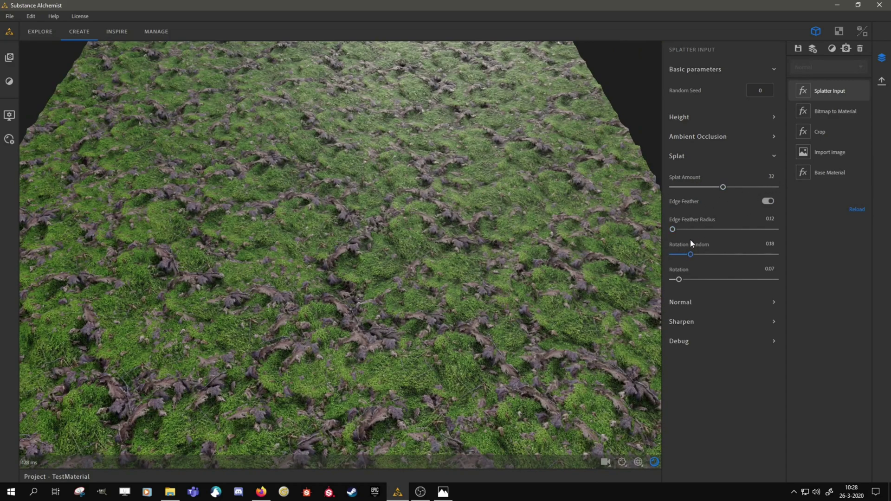
click(690, 119)
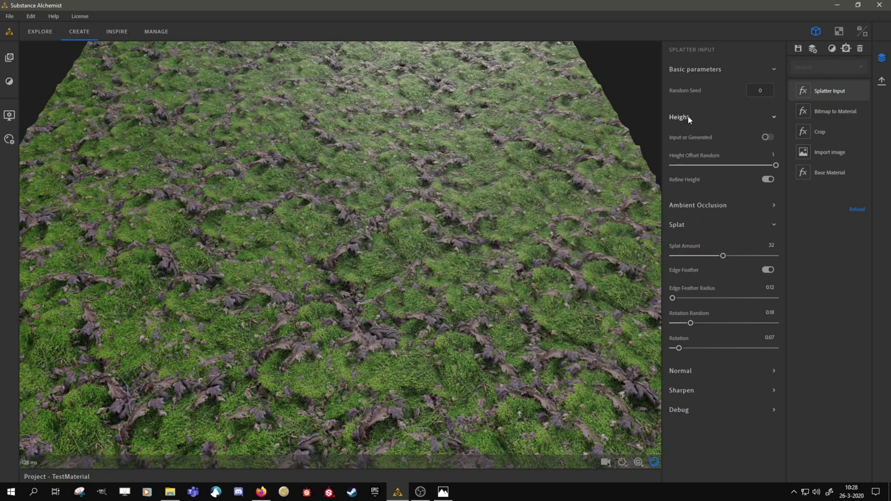
drag(773, 165, 807, 163)
drag(722, 255, 697, 260)
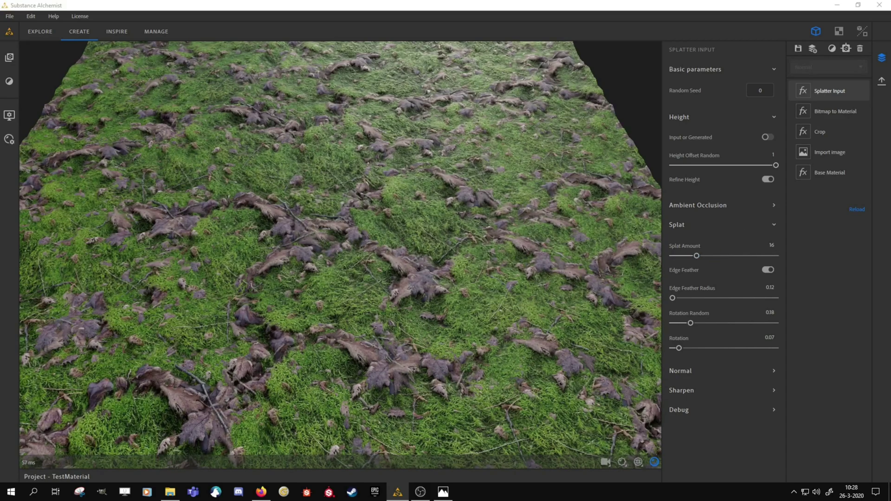
Replace the Import Image layer's photo with 20200111_144009.jpg and inspect the moss and twig surface from several angles
key(alt+Tab)
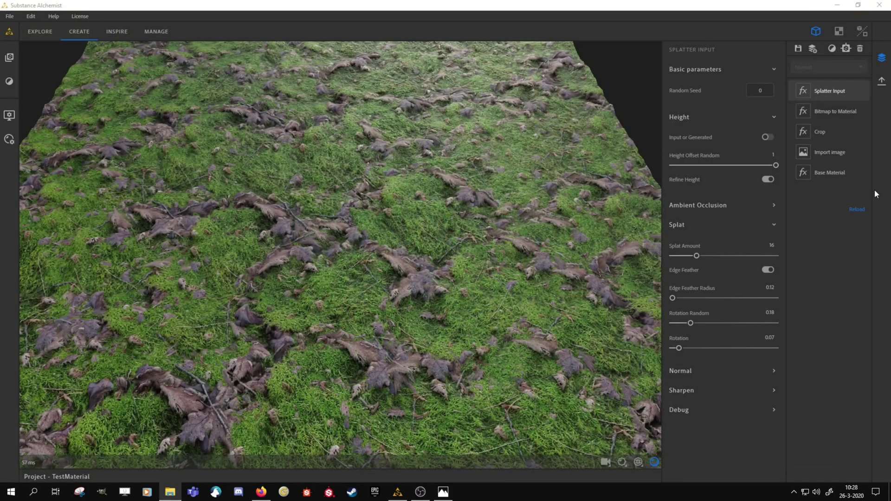
click(827, 153)
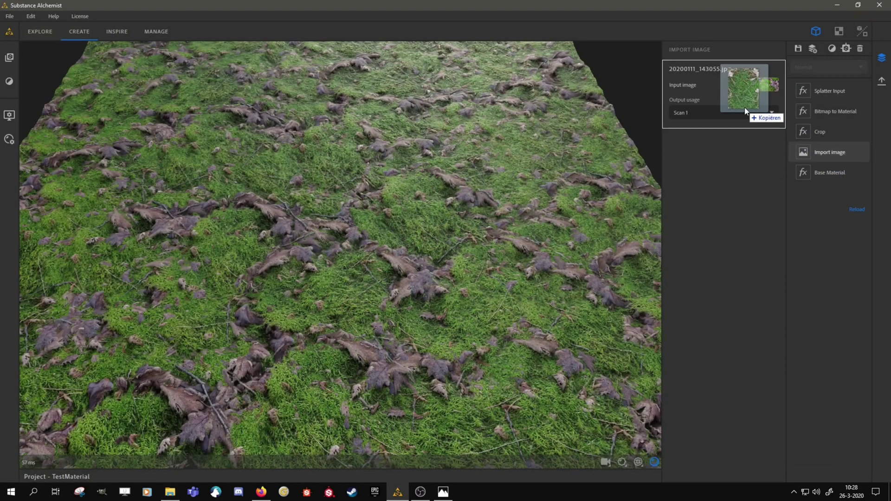
drag(745, 107, 736, 92)
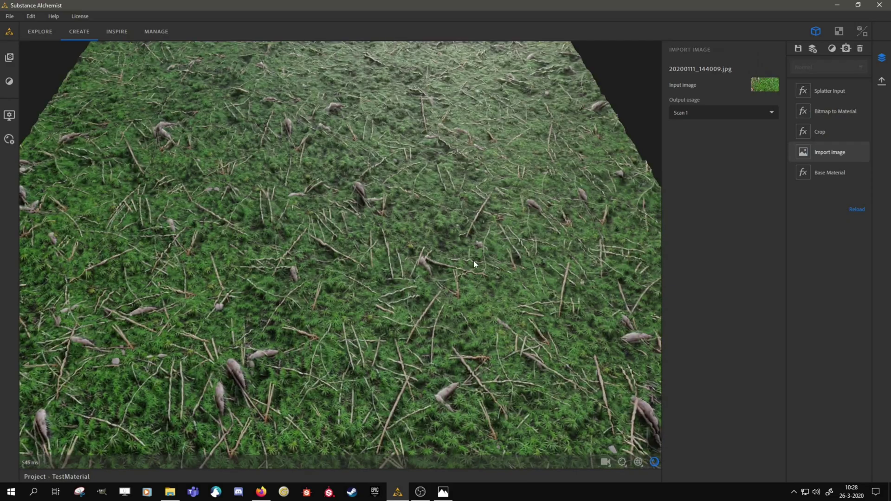
scroll(411, 137, down, 3)
scroll(397, 208, up, 6)
drag(397, 208, 420, 314)
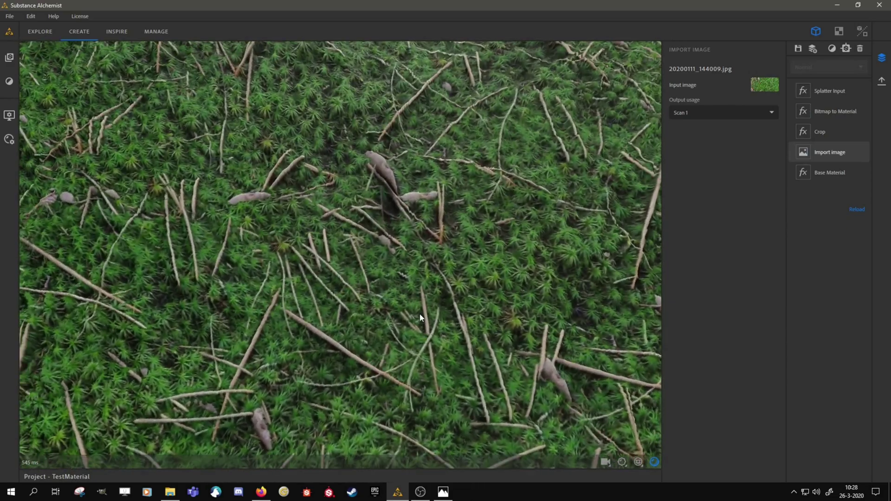
right_drag(420, 318, 474, 308)
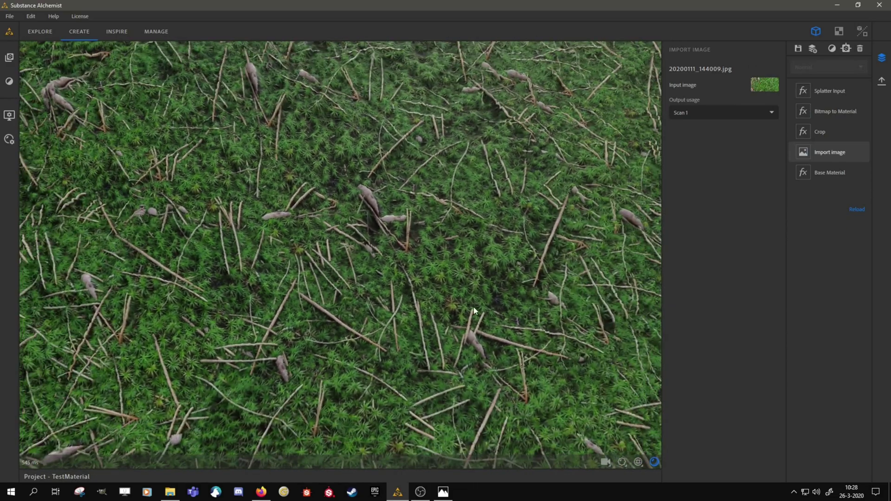
drag(473, 308, 562, 222)
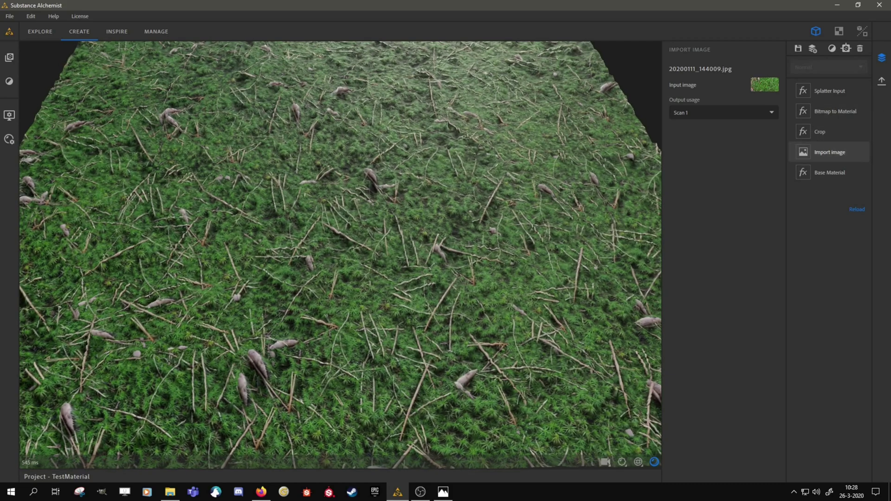
Replace the Import Image layer's photo with 20200111_150711.jpg after previewing it, and inspect the moss and pine needle surface
key(alt+Tab)
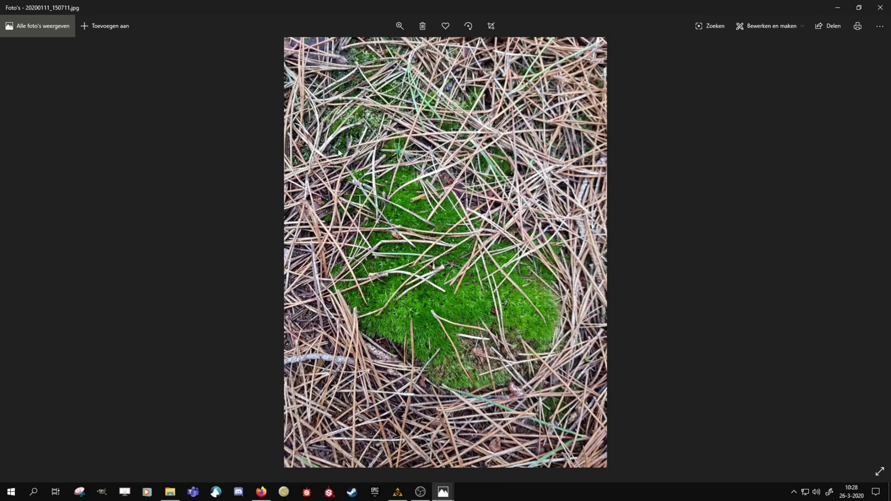
click(888, 13)
drag(649, 47, 744, 88)
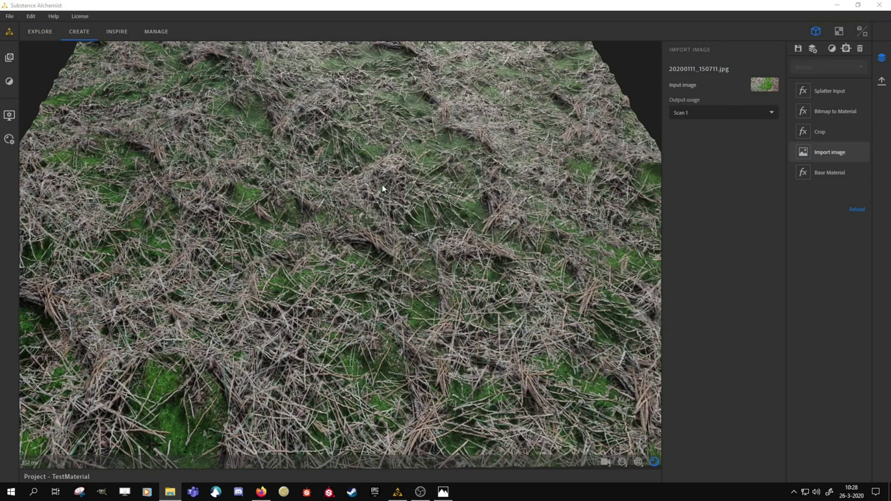
right_drag(378, 185, 370, 98)
drag(369, 98, 361, 173)
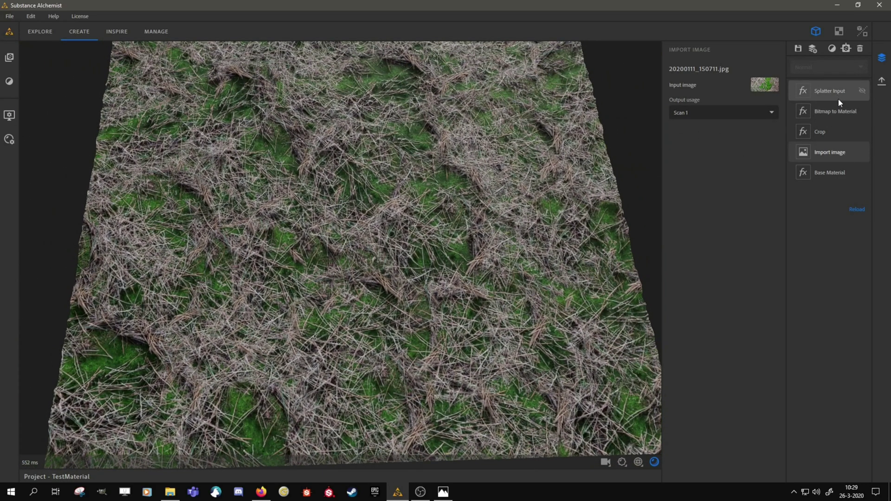
Set the Splatter Input filter's Splat Amount to 26 for the moss and pine needle material
click(838, 113)
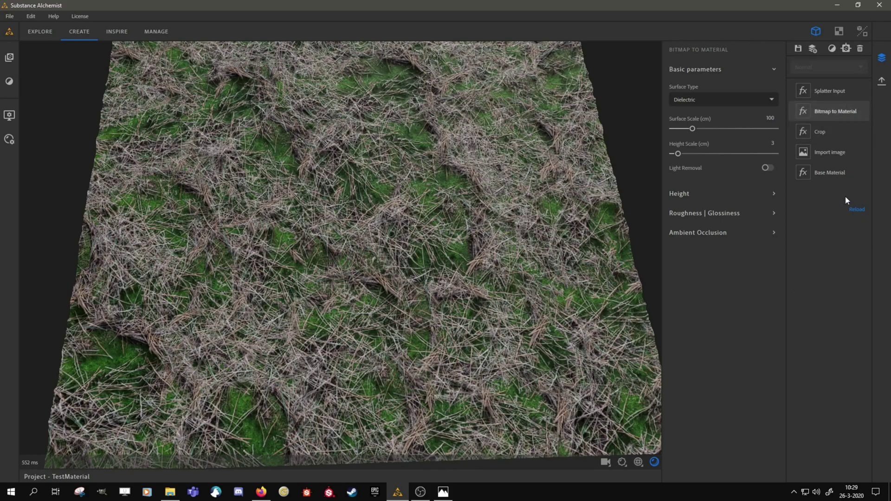
click(838, 91)
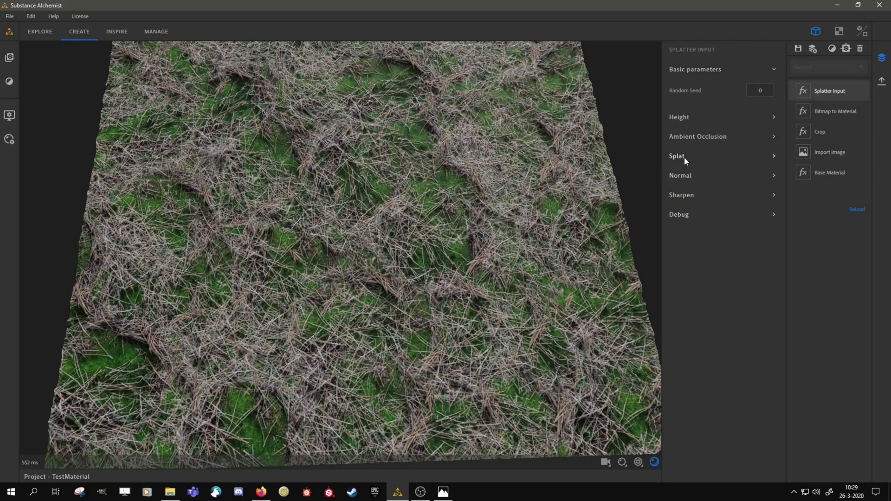
click(688, 175)
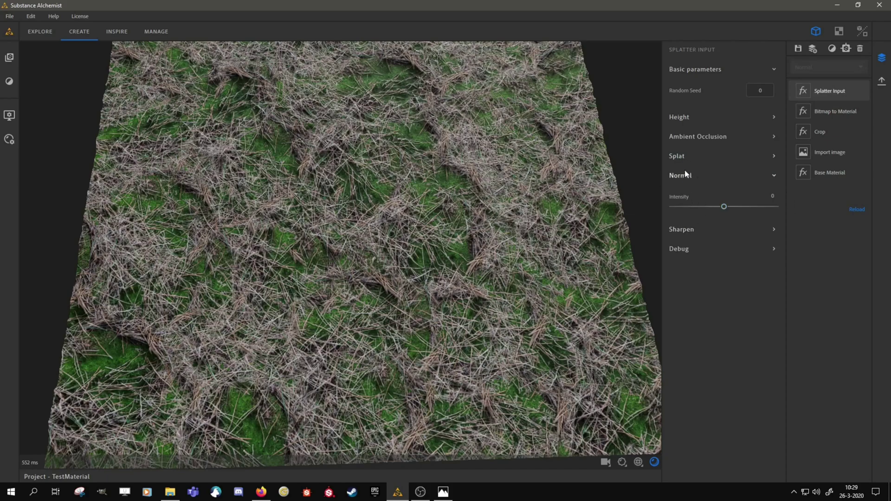
click(683, 157)
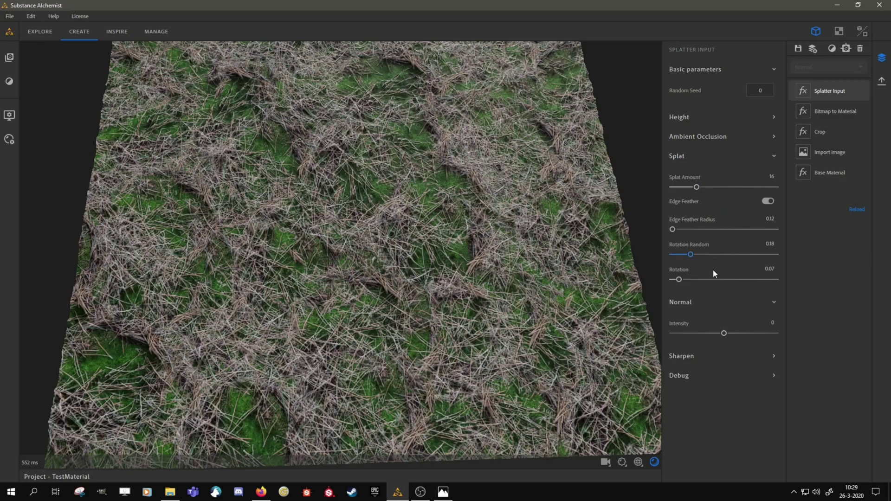
drag(691, 189, 714, 191)
drag(487, 306, 499, 272)
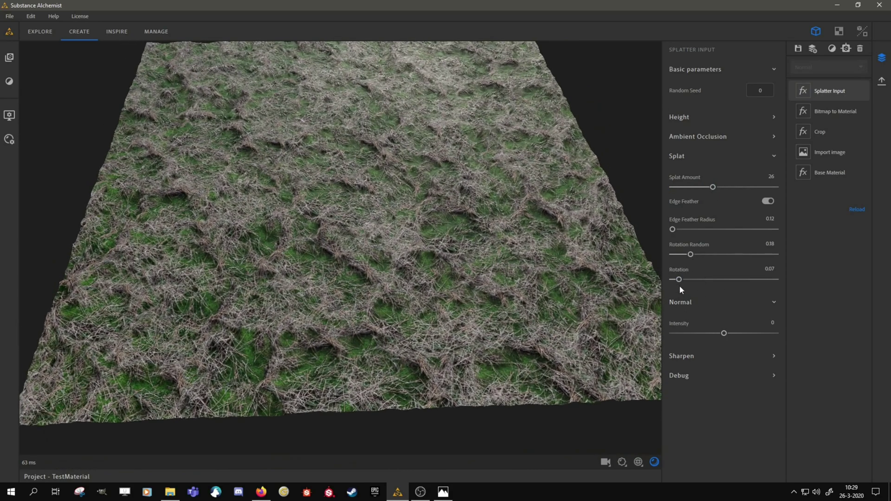
Try the splats with both Rotation and Rotation Random at 0
mouse_move(677, 278)
mouse_down()
mouse_move(696, 279)
mouse_move(661, 281)
mouse_up()
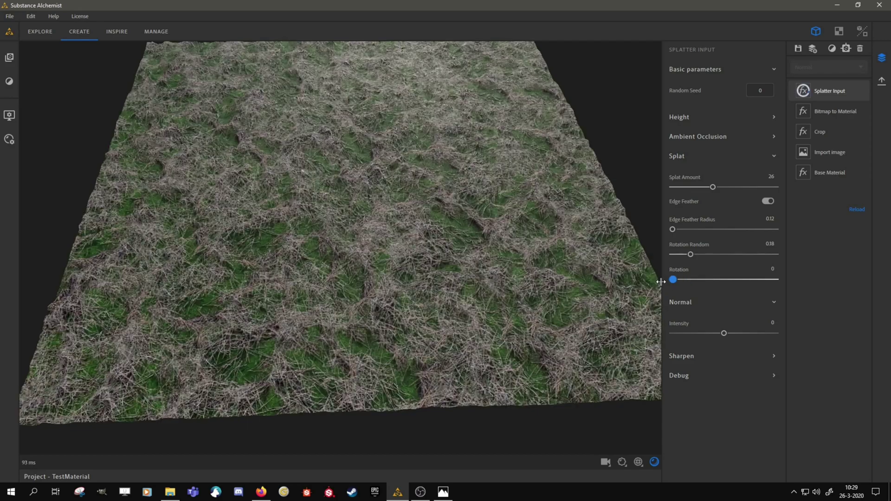
drag(691, 254, 648, 256)
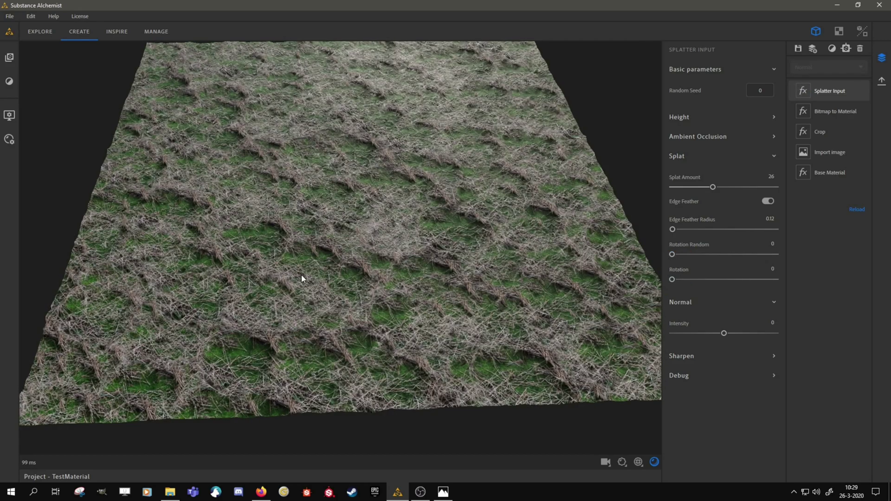
drag(302, 275, 302, 286)
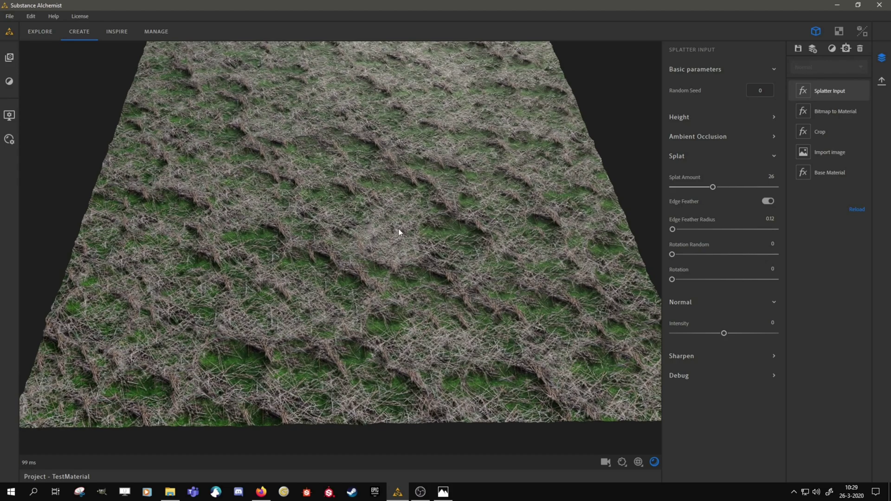
Set Rotation Random to 1 and Rotation to 0.14, and inspect the pine needle surface up close and from farther away
drag(672, 254, 803, 258)
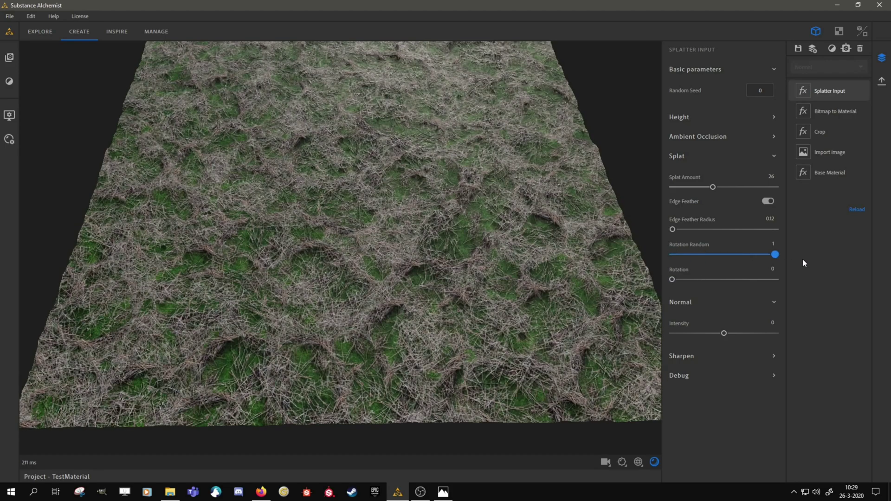
drag(672, 280, 686, 292)
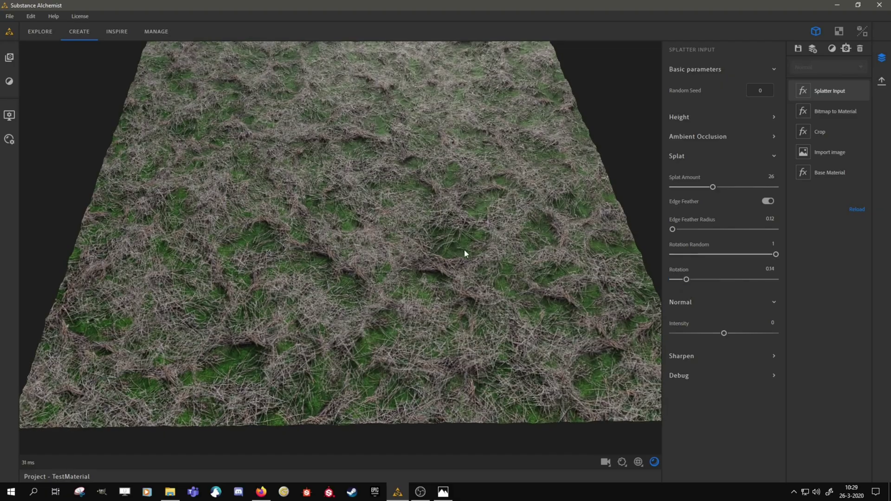
middle_drag(464, 250, 462, 265)
scroll(464, 295, down, 3)
scroll(431, 242, up, 8)
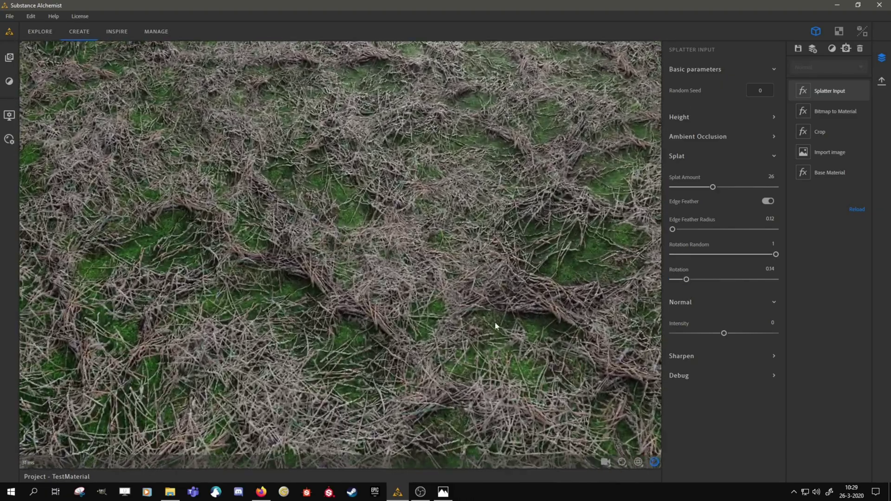
drag(494, 322, 419, 281)
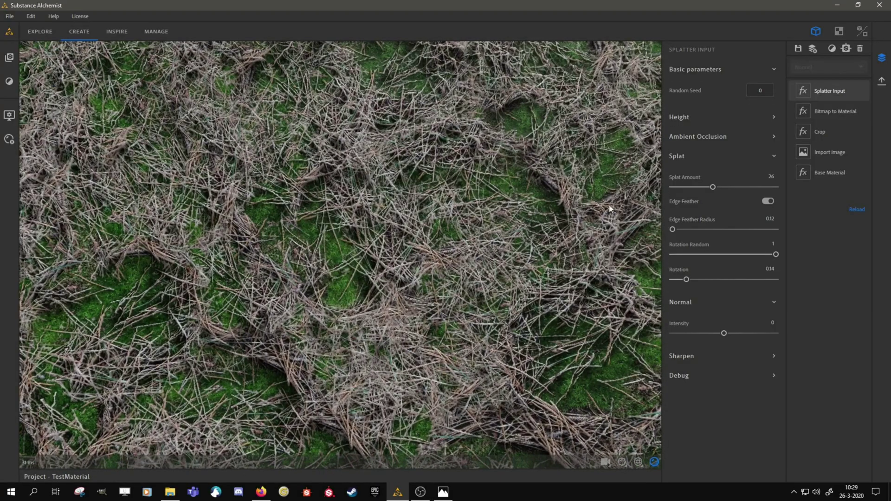
right_drag(478, 204, 420, 347)
drag(420, 347, 380, 269)
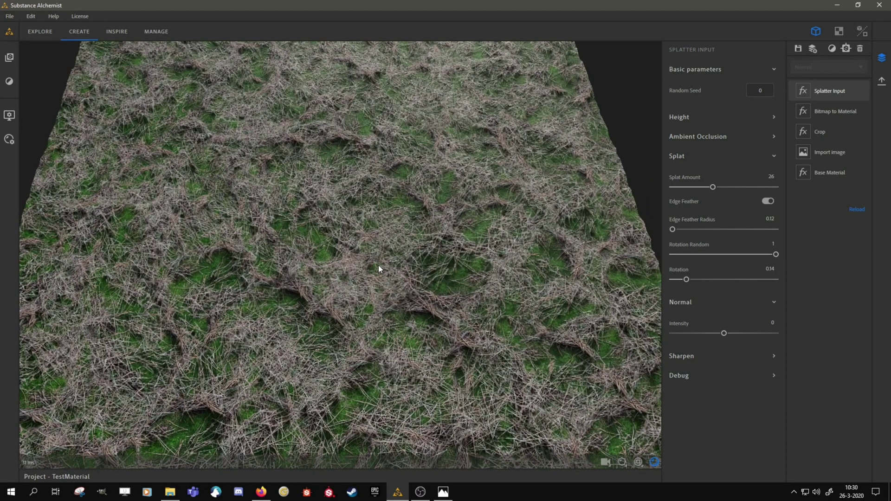
drag(477, 351, 414, 320)
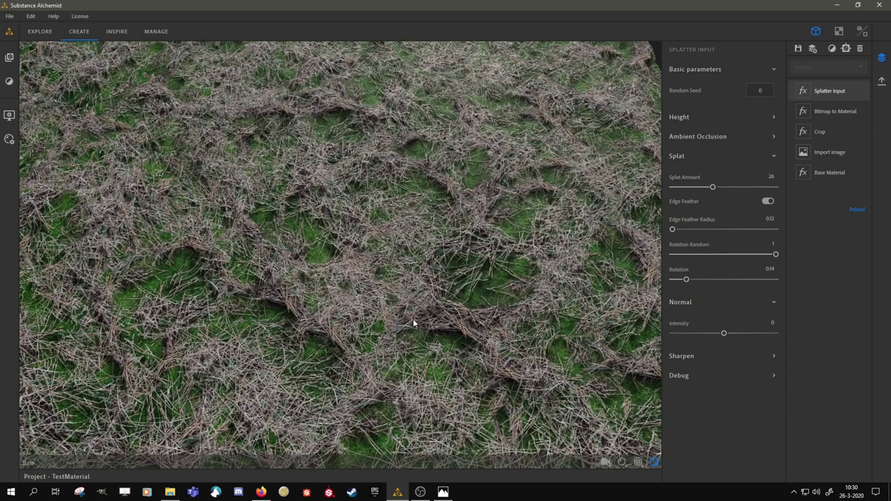